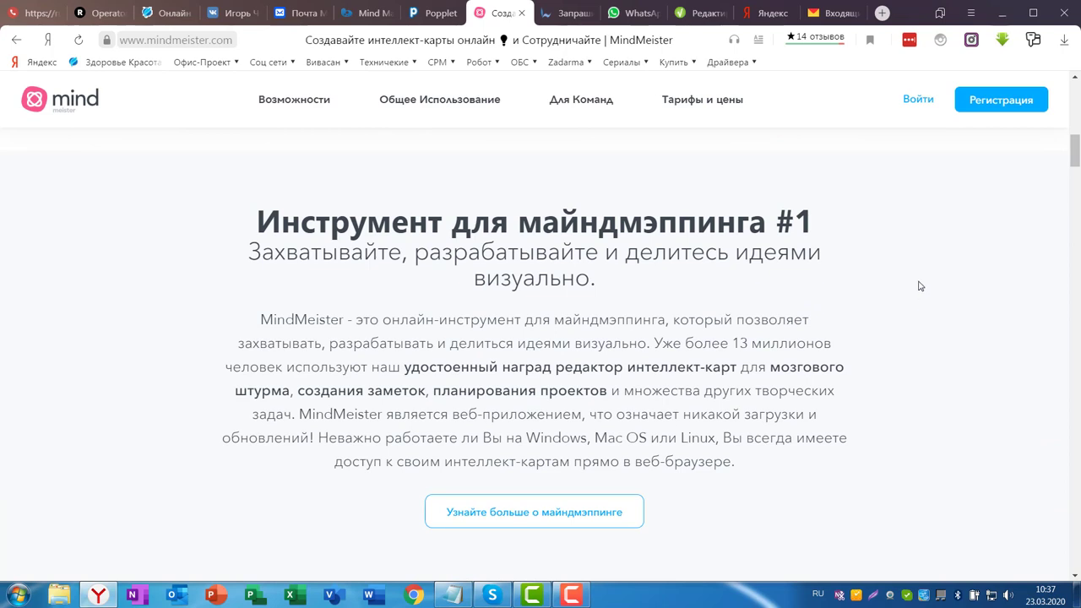
- Browse the homepage overview sections, then go to the Регистрация sign-up page
{"action": "scroll", "coordinate": [921, 287], "scroll_direction": "down", "scroll_amount": 5}
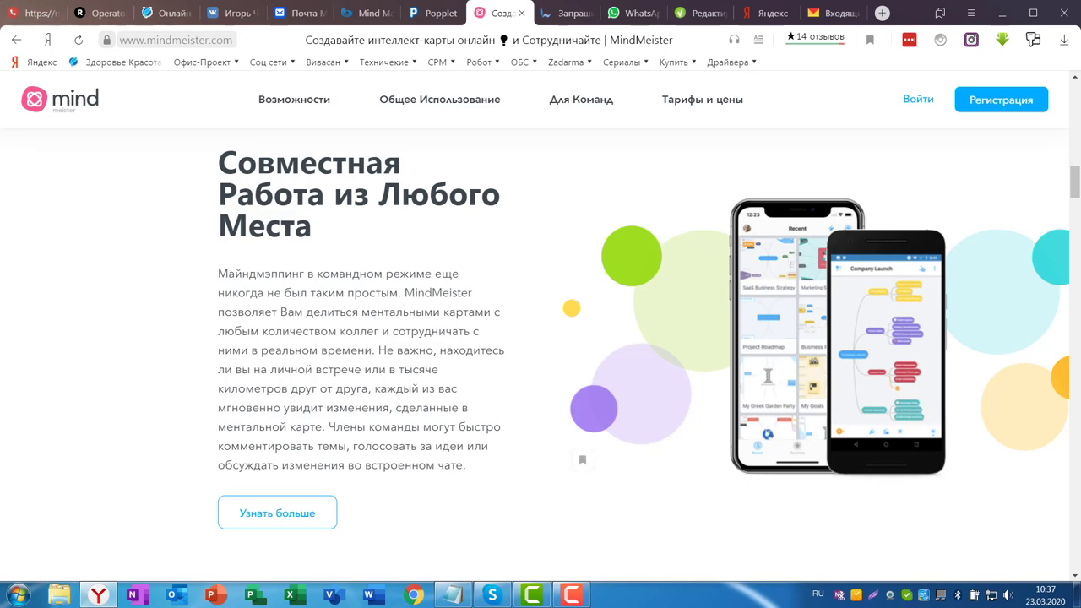
{"action": "scroll", "coordinate": [963, 197], "scroll_direction": "down", "scroll_amount": 15}
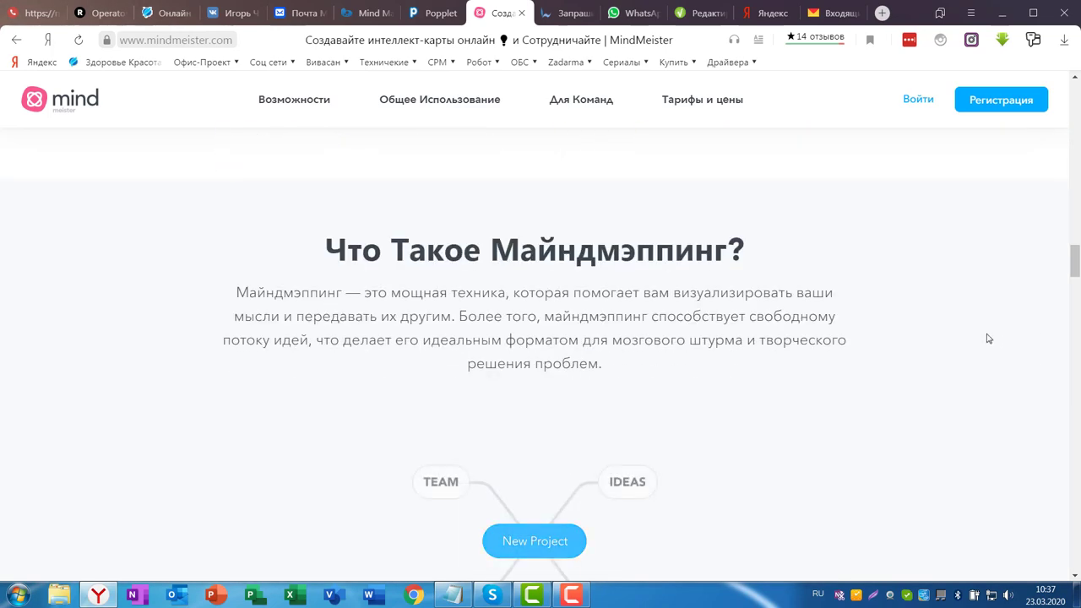
{"action": "scroll", "coordinate": [987, 340], "scroll_direction": "down", "scroll_amount": 6}
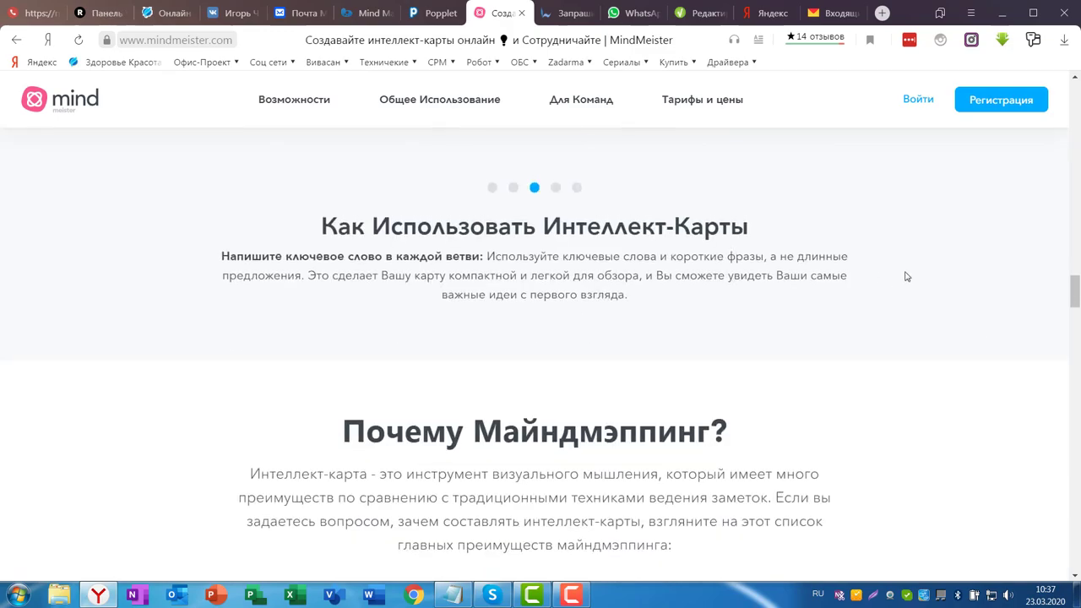
{"action": "scroll", "coordinate": [904, 275], "scroll_direction": "up", "scroll_amount": 10}
{"action": "scroll", "coordinate": [1018, 257], "scroll_direction": "up", "scroll_amount": 10}
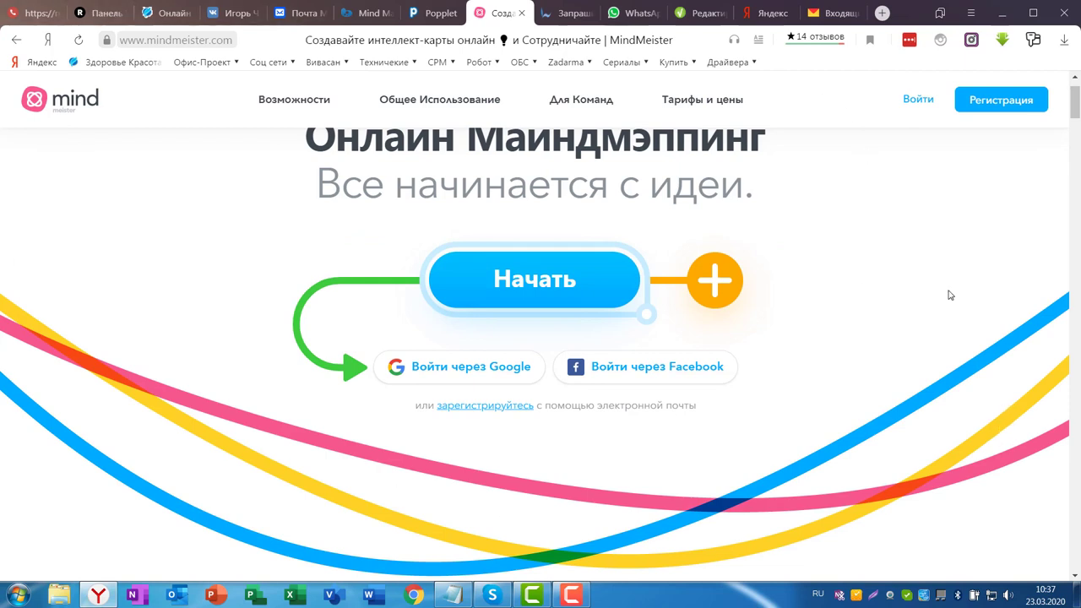
{"action": "scroll", "coordinate": [995, 284], "scroll_direction": "up", "scroll_amount": 1}
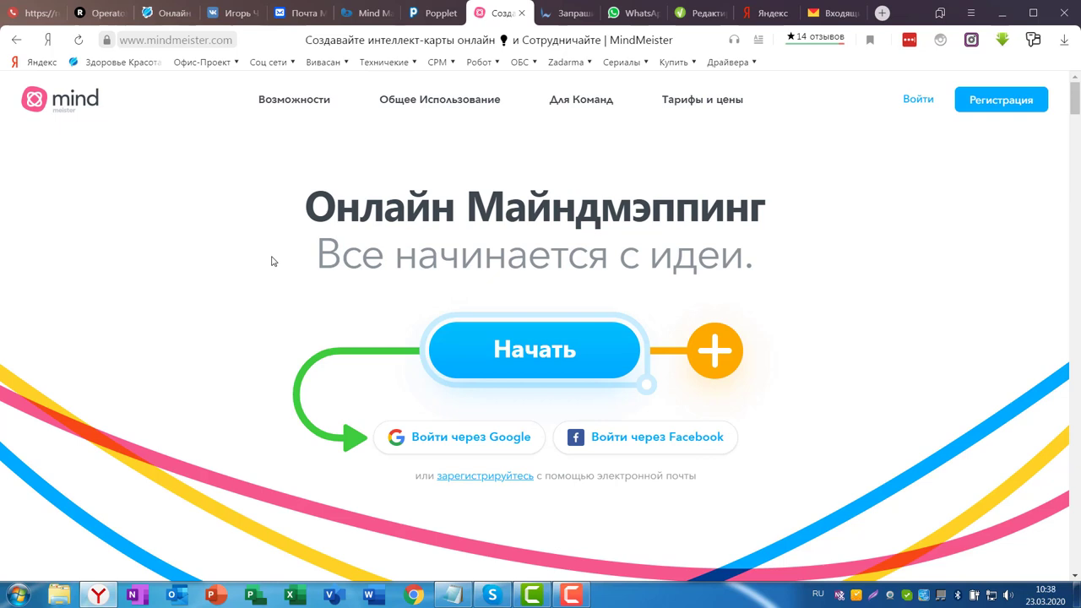
{"action": "left_click", "coordinate": [999, 103]}
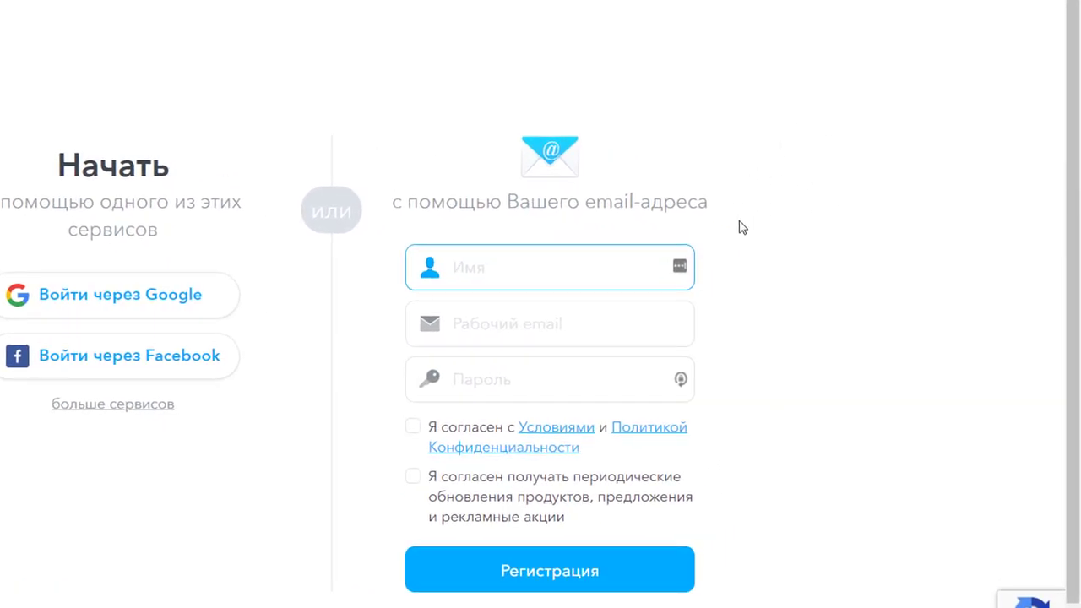
- Enter the user's name and paste the work e-mail address into the sign-up form
{"action": "type", "text": "Щ"}
{"action": "key", "text": "BackSpace"}
{"action": "left_click", "coordinate": [473, 330]}
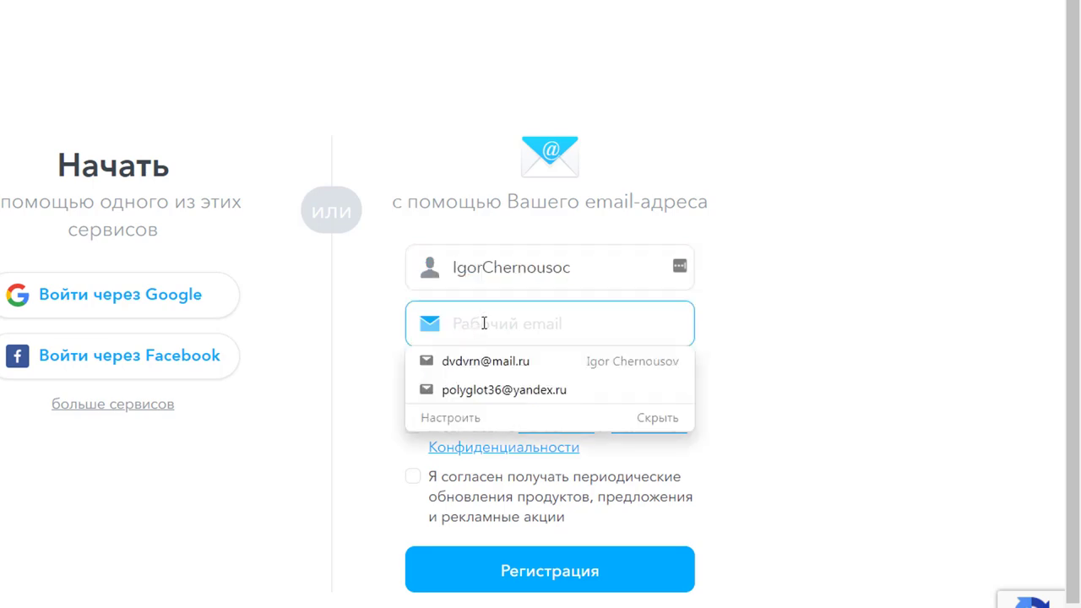
{"action": "left_click", "coordinate": [887, 342]}
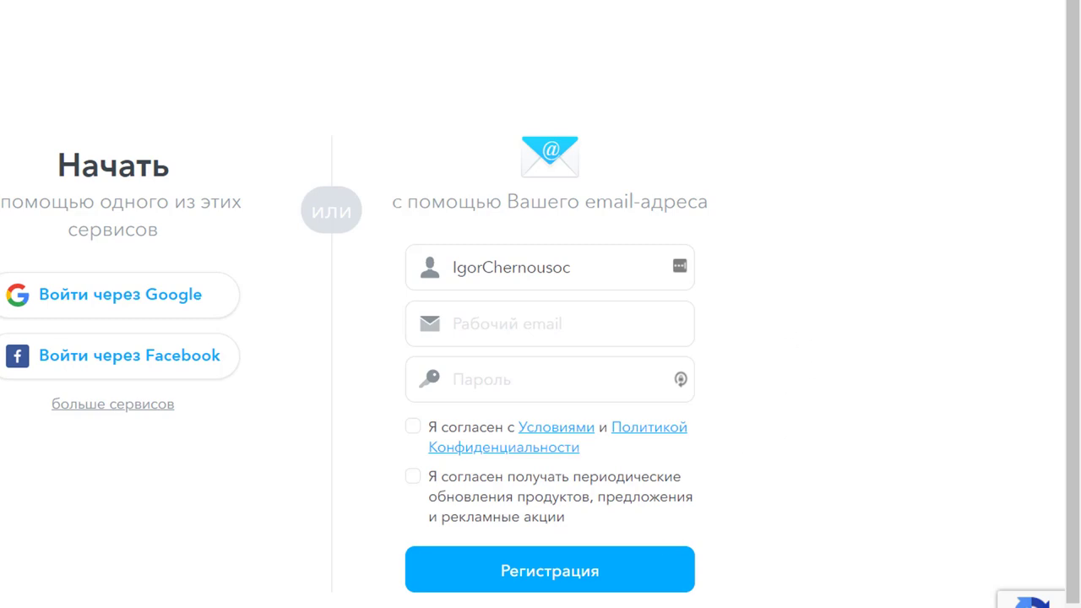
{"action": "left_click", "coordinate": [494, 335]}
{"action": "key", "text": "ctrl+v"}
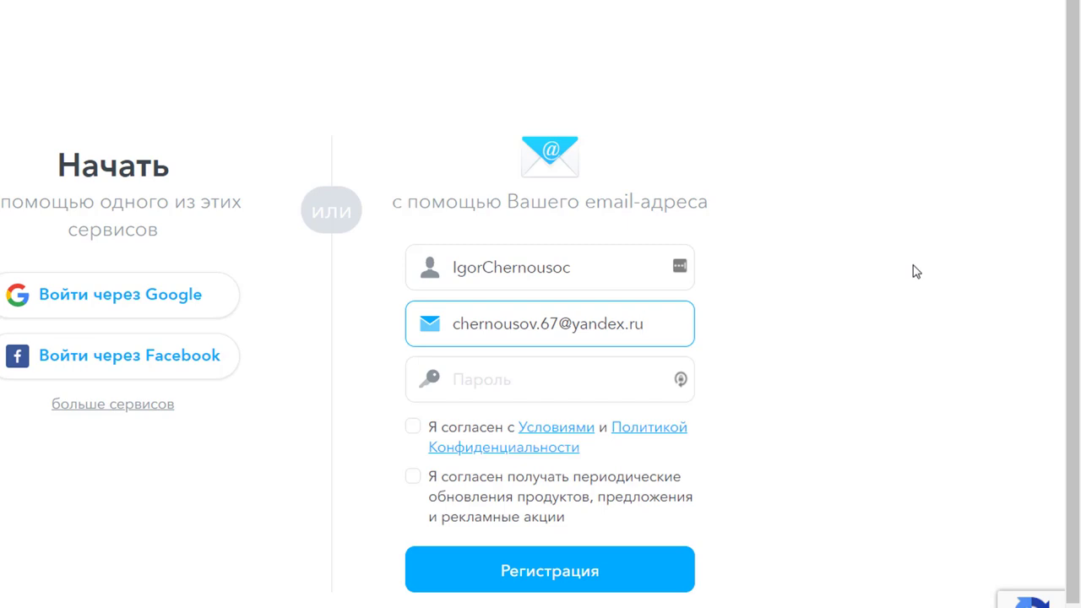
- Paste the account password, tick both consent boxes and submit the registration
{"action": "left_click", "coordinate": [473, 380]}
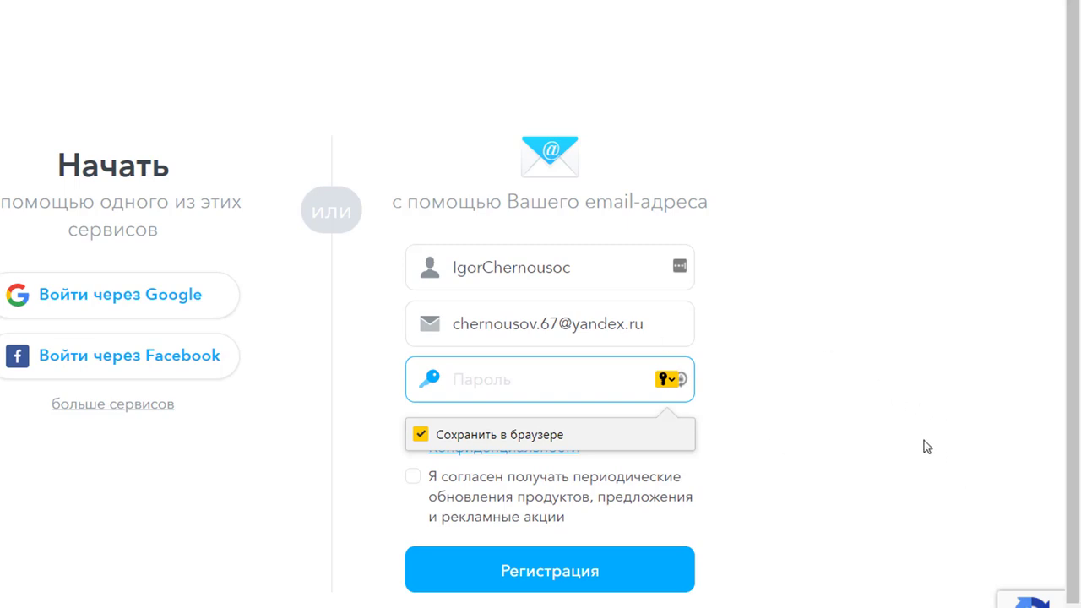
{"action": "key", "text": "ctrl+v"}
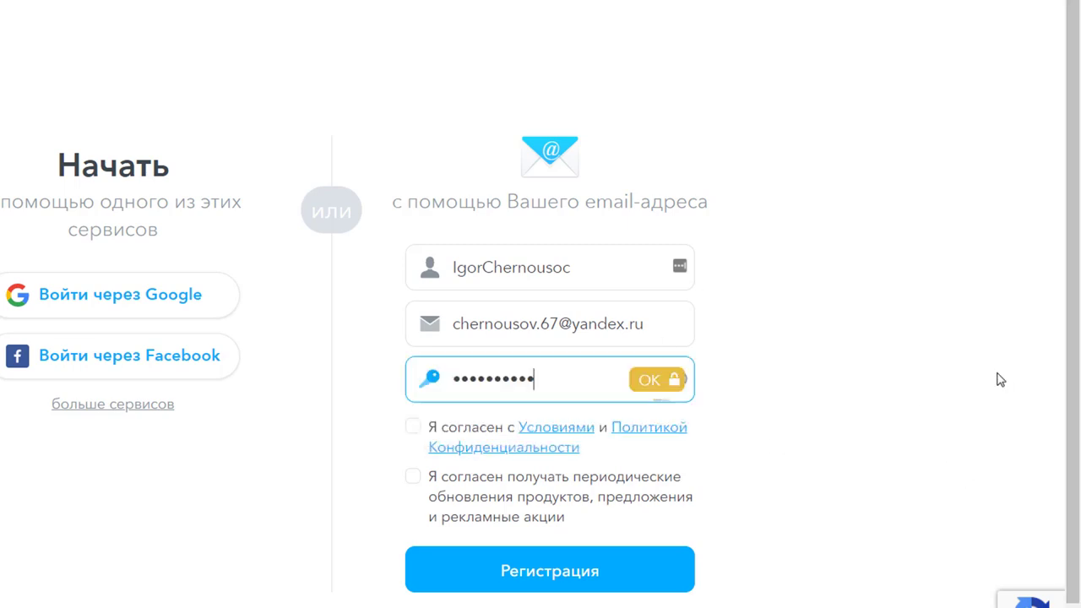
{"action": "left_click", "coordinate": [414, 429]}
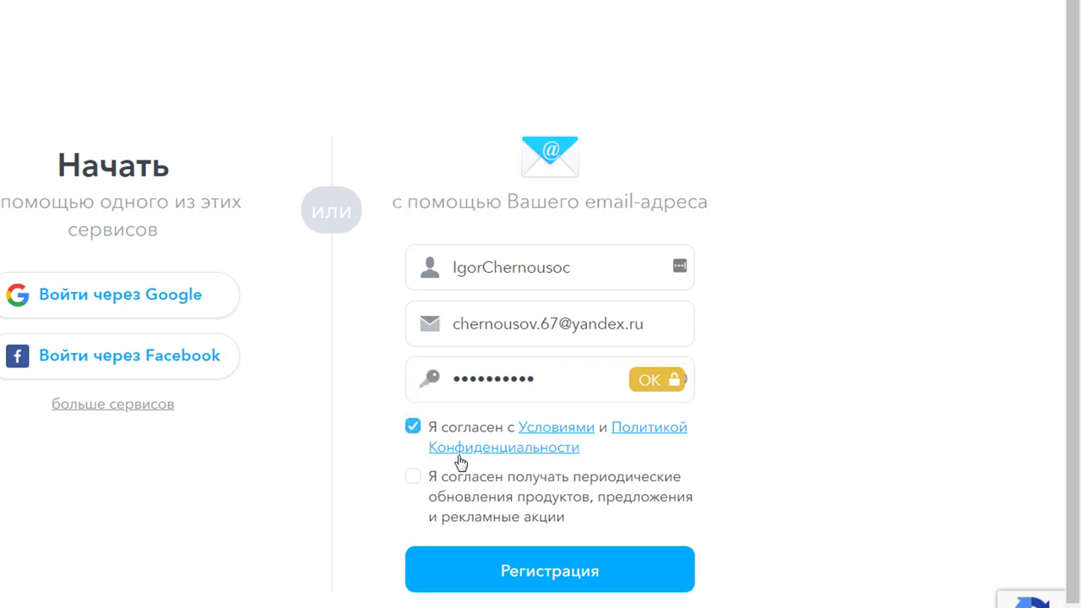
{"action": "left_click", "coordinate": [414, 478]}
{"action": "left_click", "coordinate": [547, 581]}
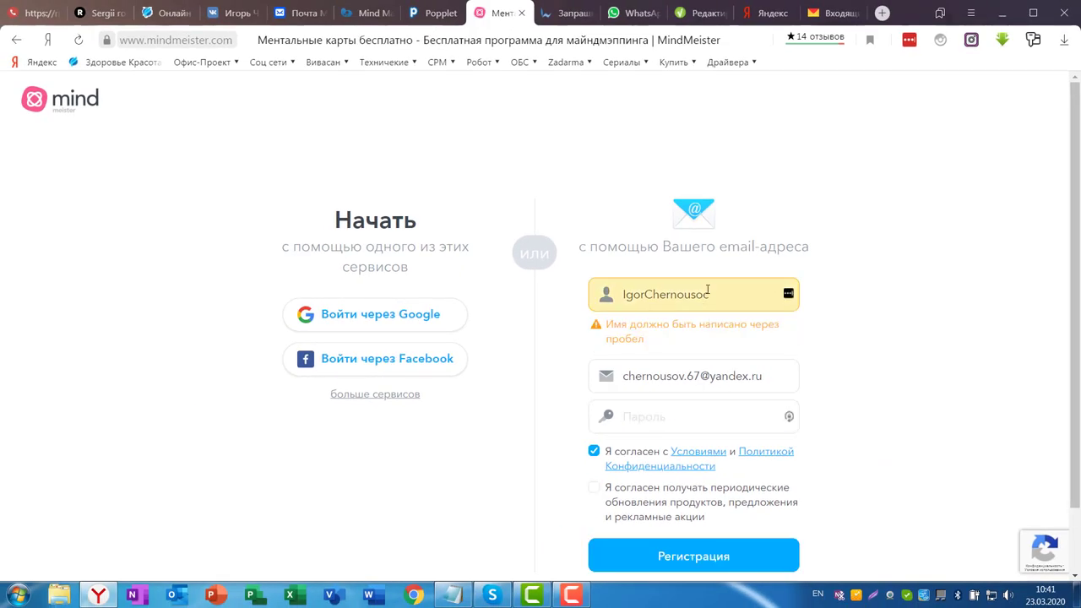
- Add a space between first and last name, resubmit, and save the login in LastPass
{"action": "left_click", "coordinate": [645, 294]}
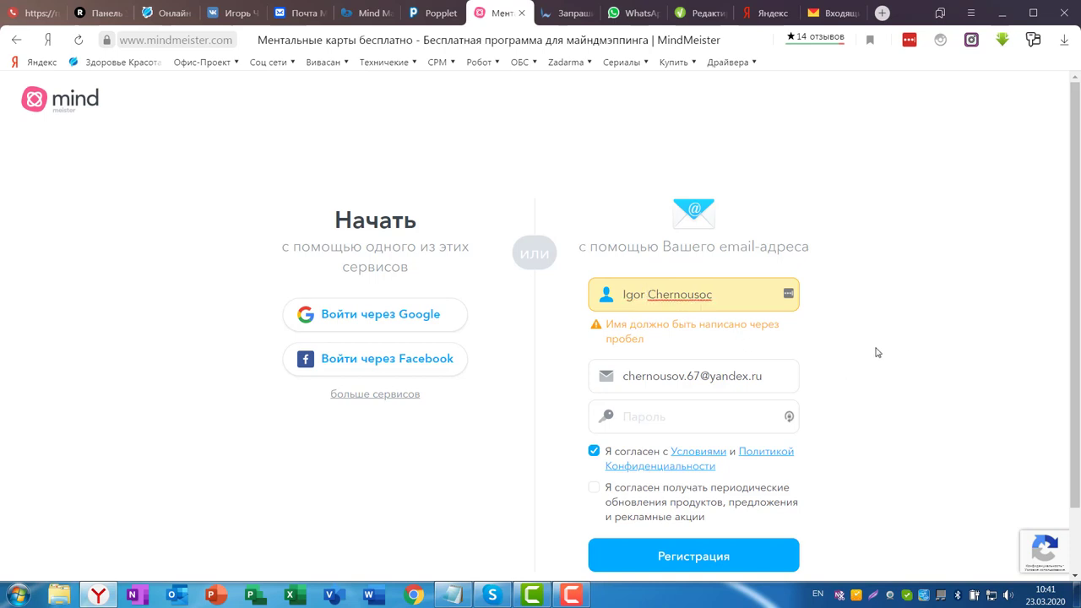
{"action": "left_click", "coordinate": [935, 363]}
{"action": "left_click", "coordinate": [695, 569]}
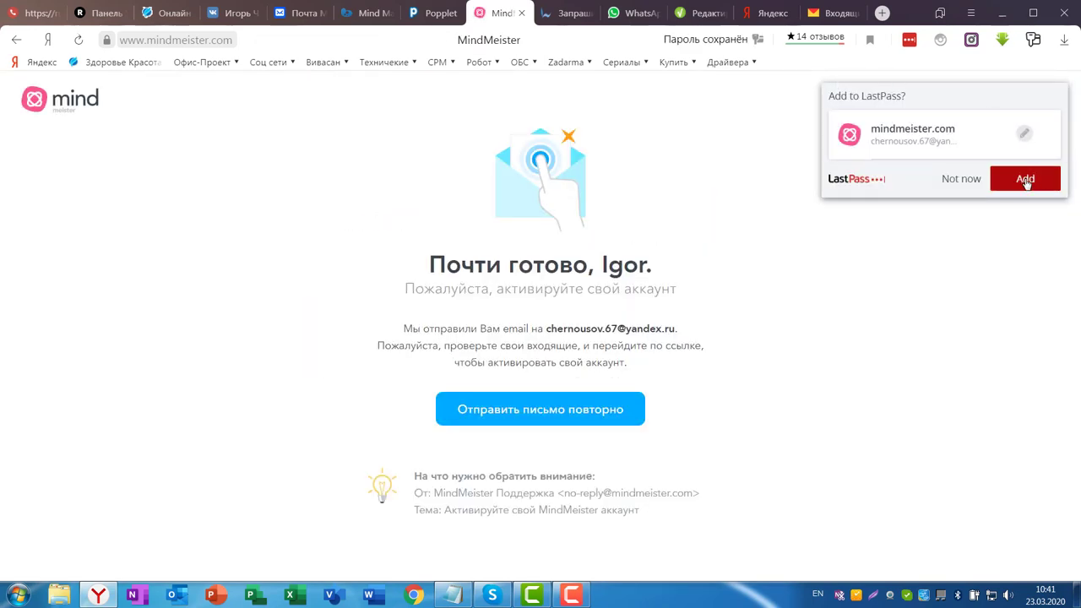
{"action": "left_click", "coordinate": [1025, 180]}
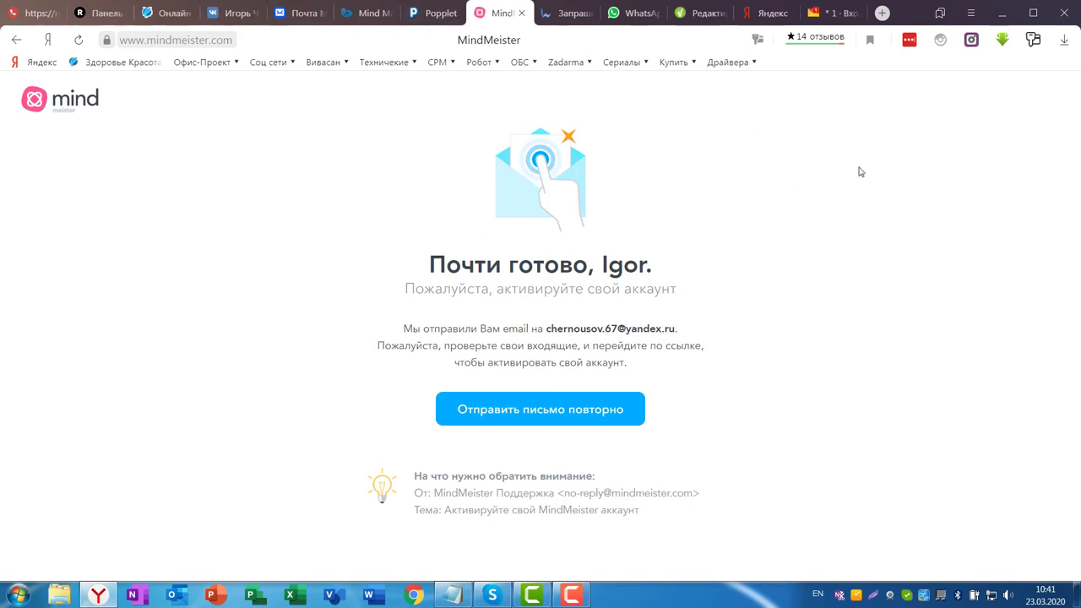
{"action": "mouse_move", "coordinate": [812, 17]}
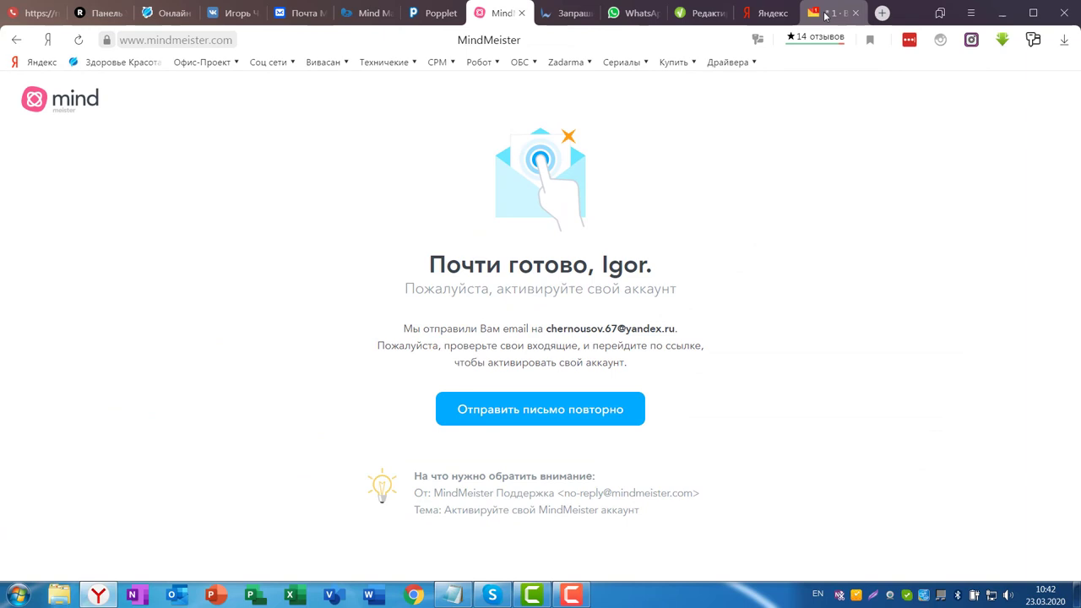
- Open the MindMeister Support letter in Яндекс.Почта and follow its Активировать аккаунт link
{"action": "left_click", "coordinate": [547, 26]}
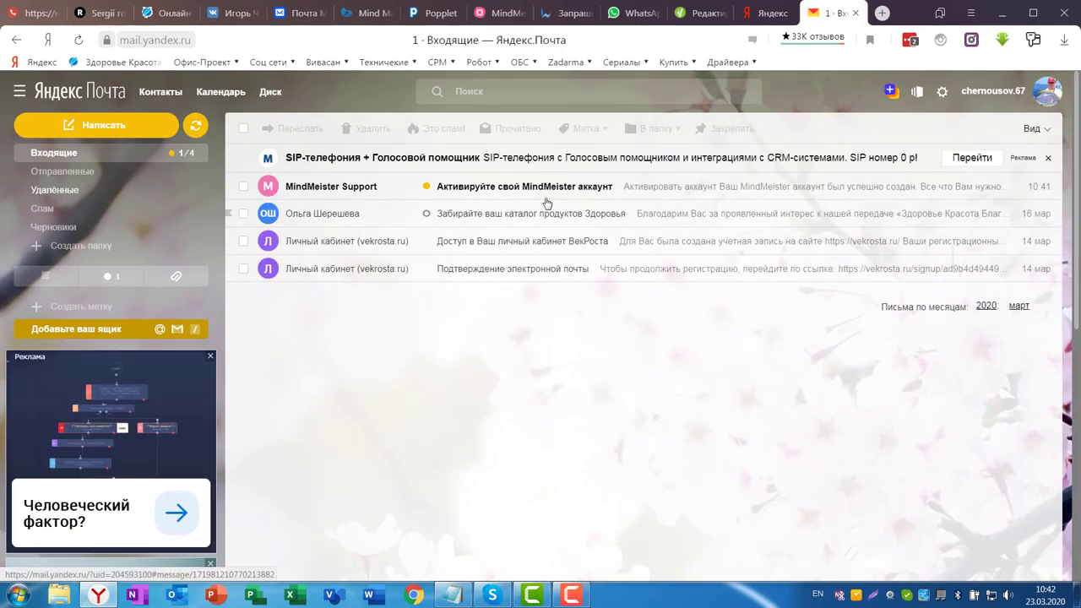
{"action": "left_click", "coordinate": [501, 187]}
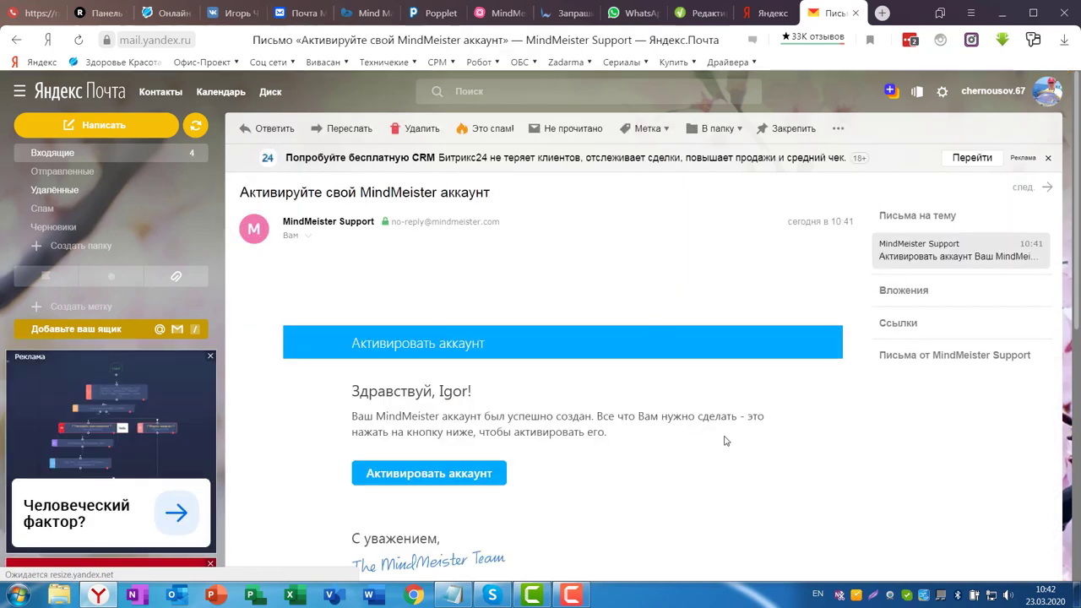
{"action": "scroll", "coordinate": [736, 446], "scroll_direction": "down", "scroll_amount": 1}
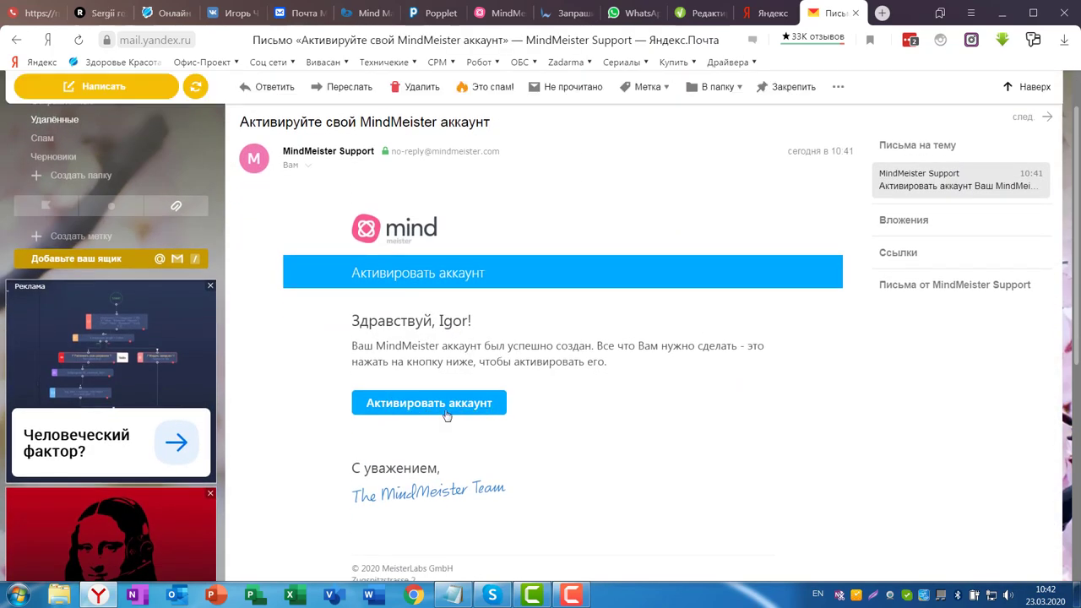
{"action": "left_click", "coordinate": [409, 405]}
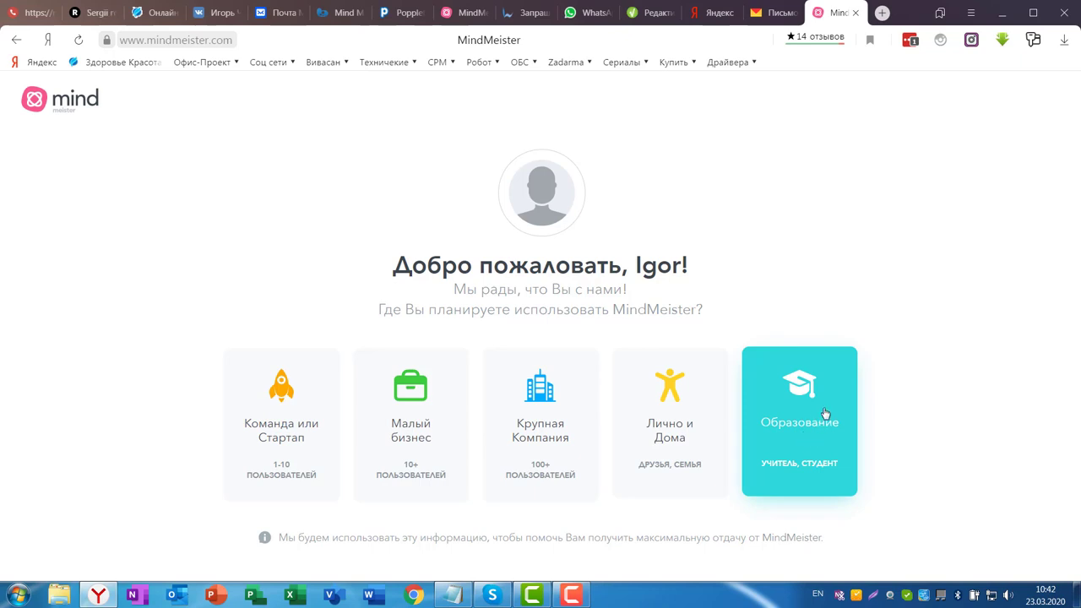
- Pick Образование as the intended use to open the new map editor
{"action": "left_click", "coordinate": [801, 388]}
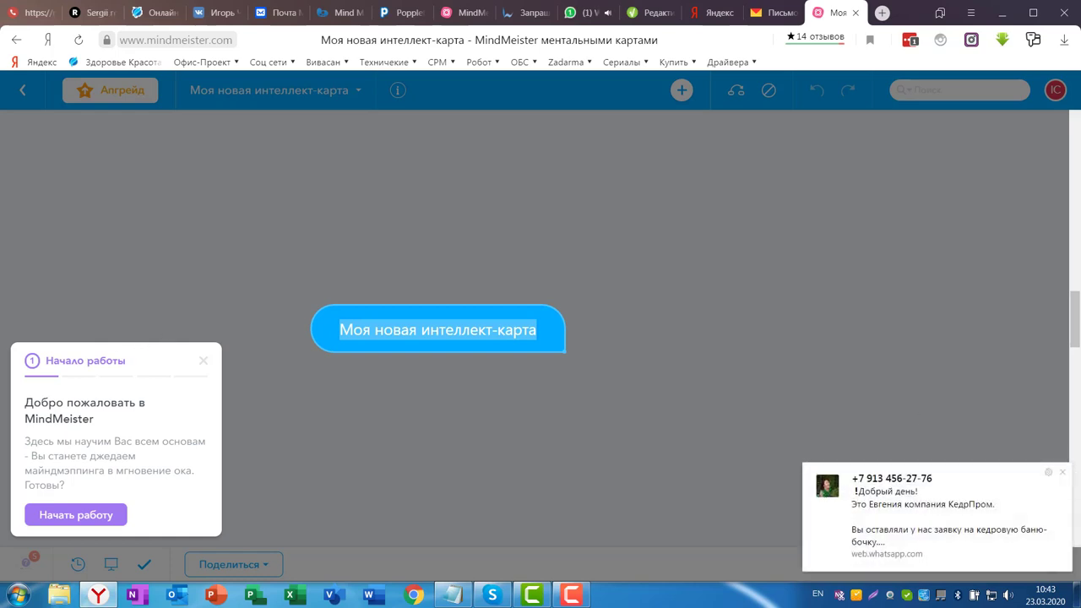
- Dismiss the notification and tour, then retitle the central topic 'Разговор с калиентом'
{"action": "left_click", "coordinate": [1063, 472]}
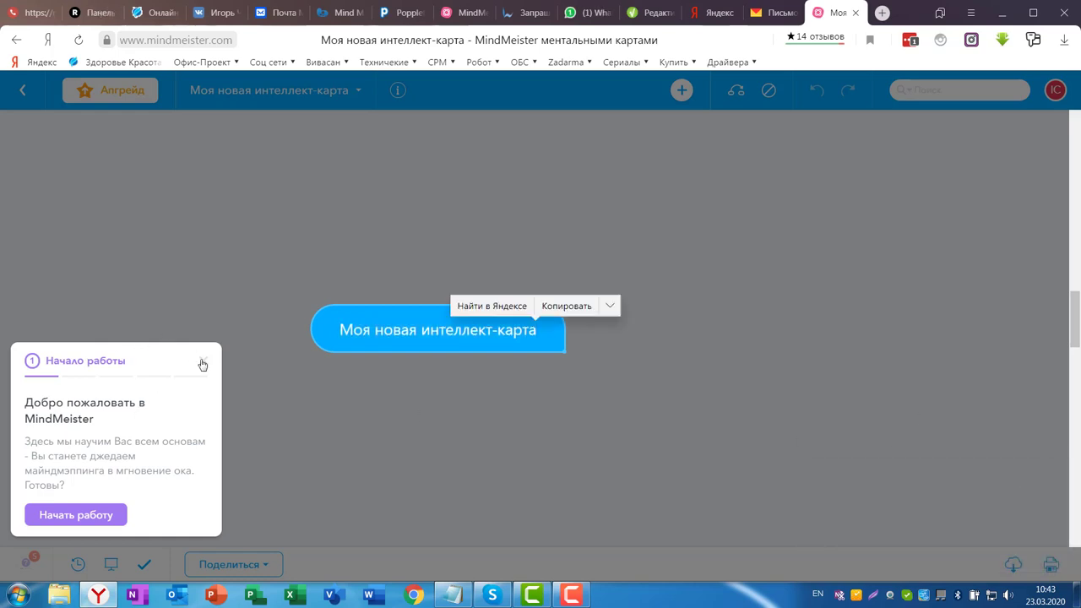
{"action": "left_click", "coordinate": [203, 364]}
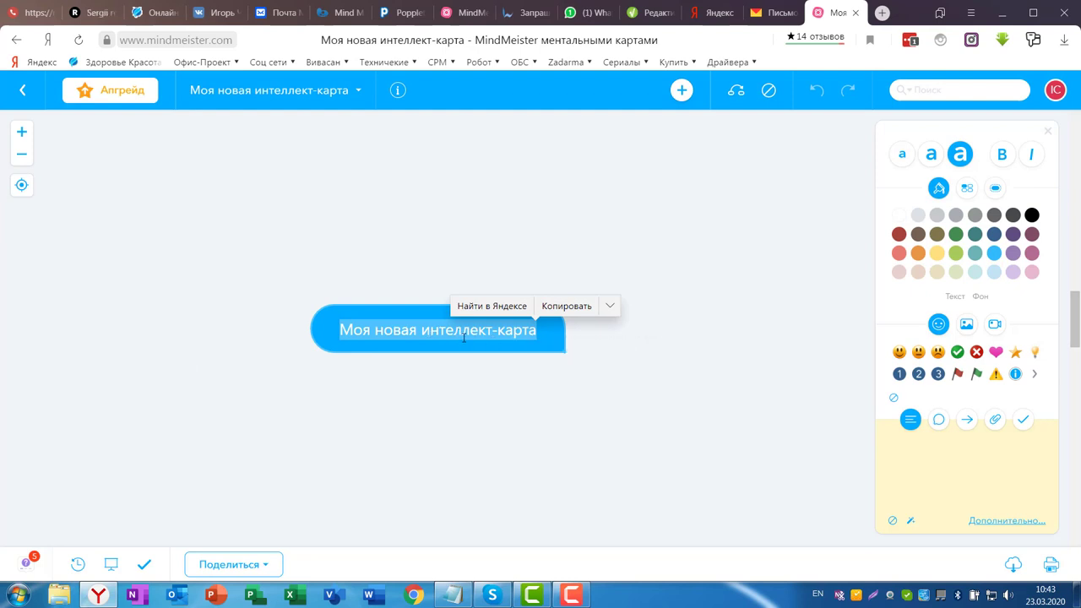
{"action": "left_click", "coordinate": [460, 336]}
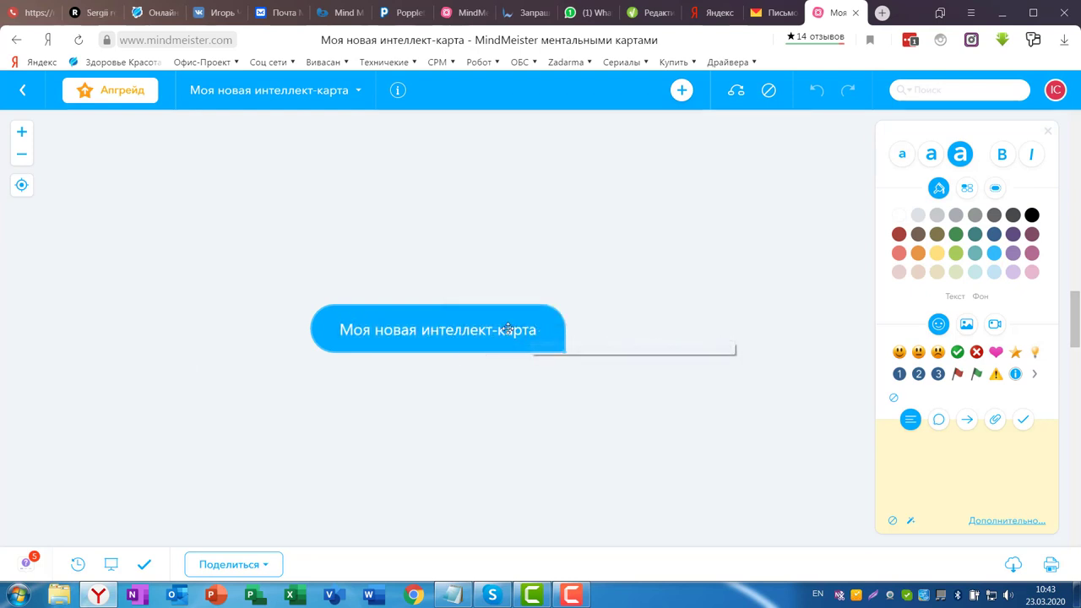
{"action": "double_click", "coordinate": [508, 329]}
{"action": "left_click", "coordinate": [462, 331]}
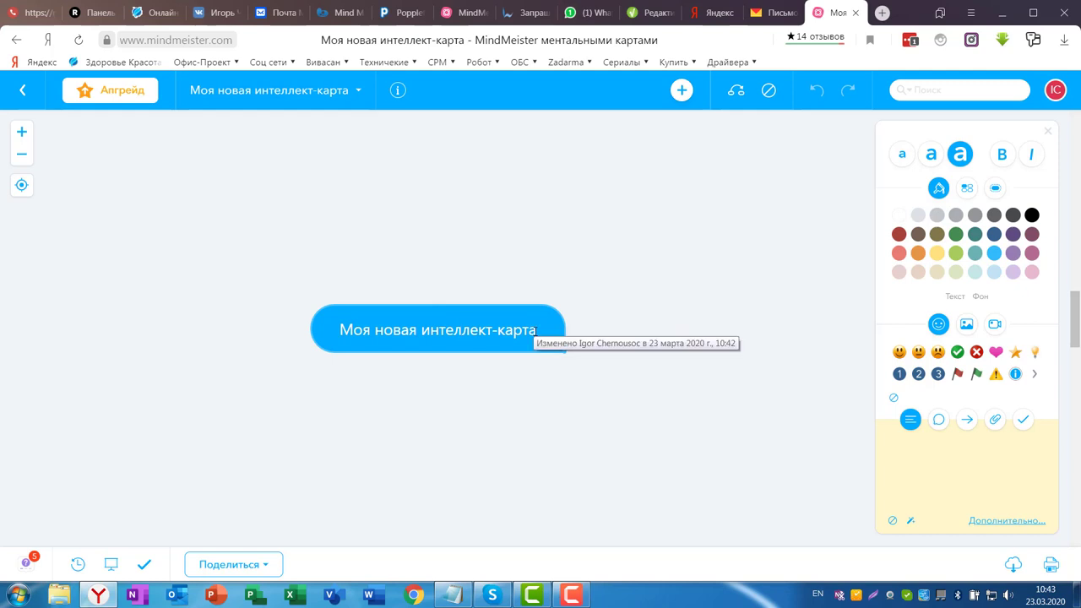
{"action": "left_click_drag", "start_coordinate": [535, 331], "coordinate": [321, 327]}
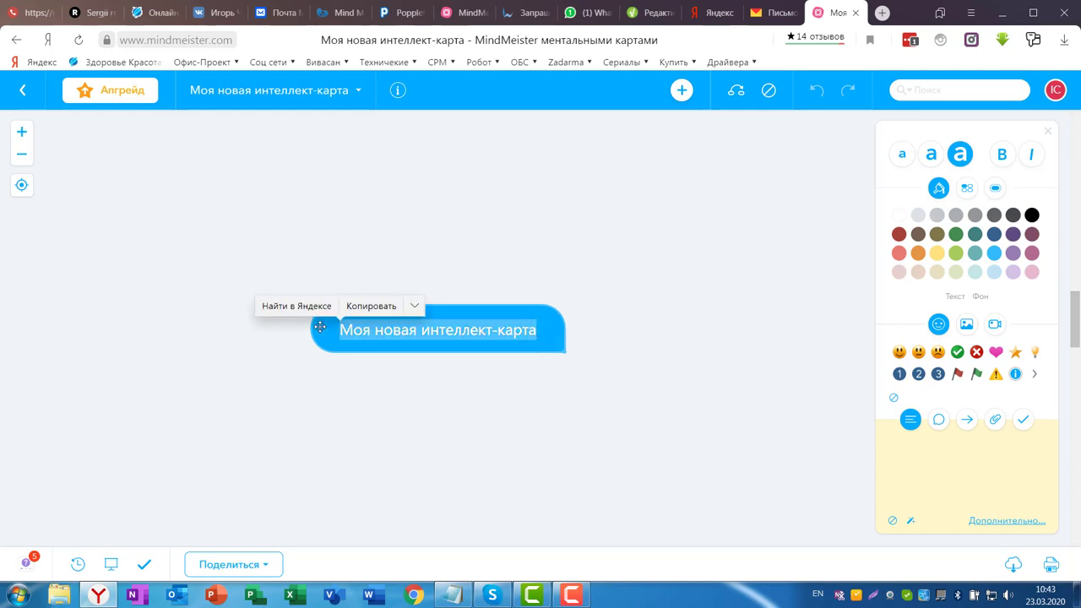
{"action": "type", "text": "Hf"}
{"action": "key", "text": "BackSpace"}
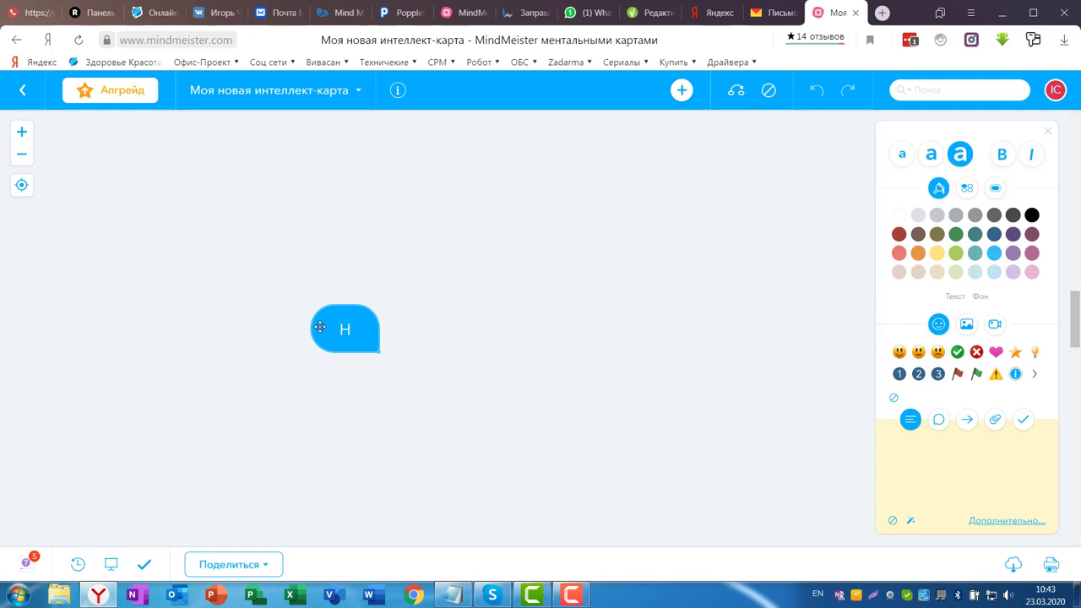
{"action": "key", "text": "alt+shift"}
{"action": "key", "text": "BackSpace"}
{"action": "type", "text": "Разговор с калиентом"}
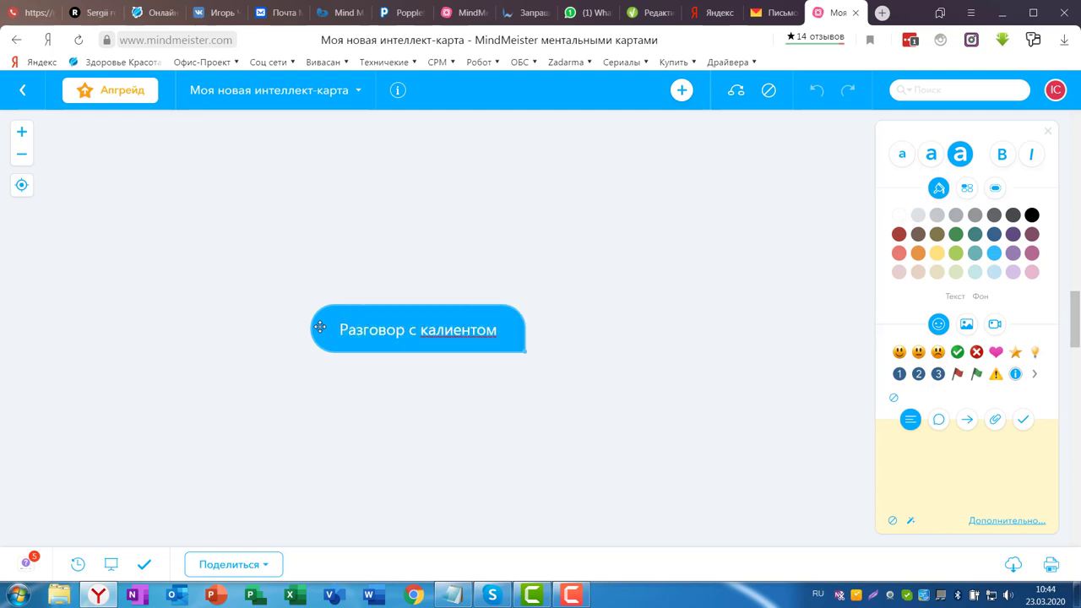
{"action": "key", "text": "Return"}
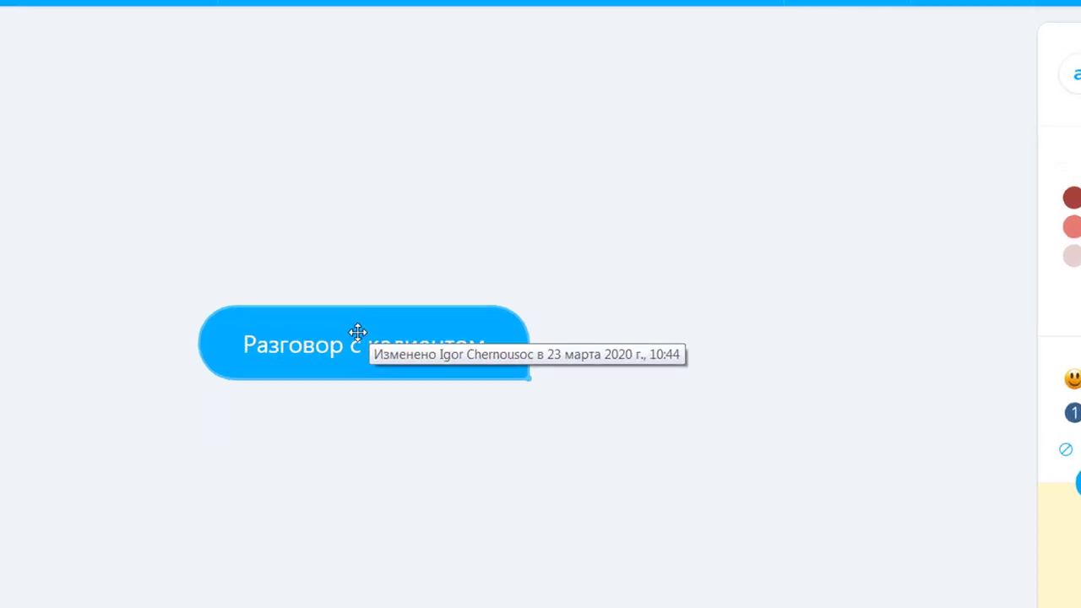
- Drag the 'Разговор с калиентом' central topic toward the left of the canvas
{"action": "left_click_drag", "start_coordinate": [357, 332], "coordinate": [0, 342]}
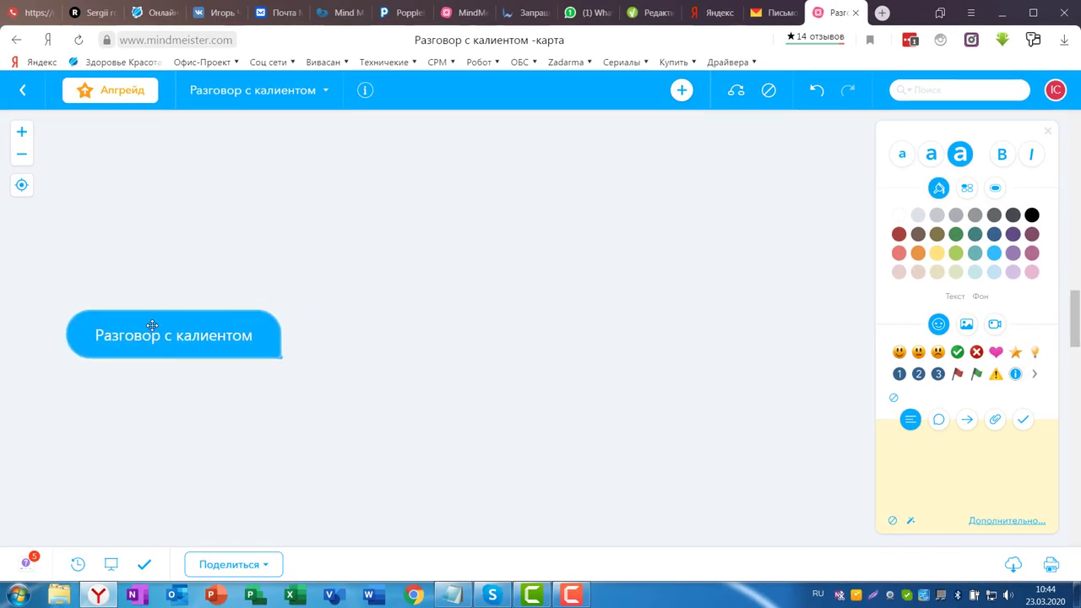
{"action": "left_click_drag", "start_coordinate": [152, 325], "coordinate": [125, 326]}
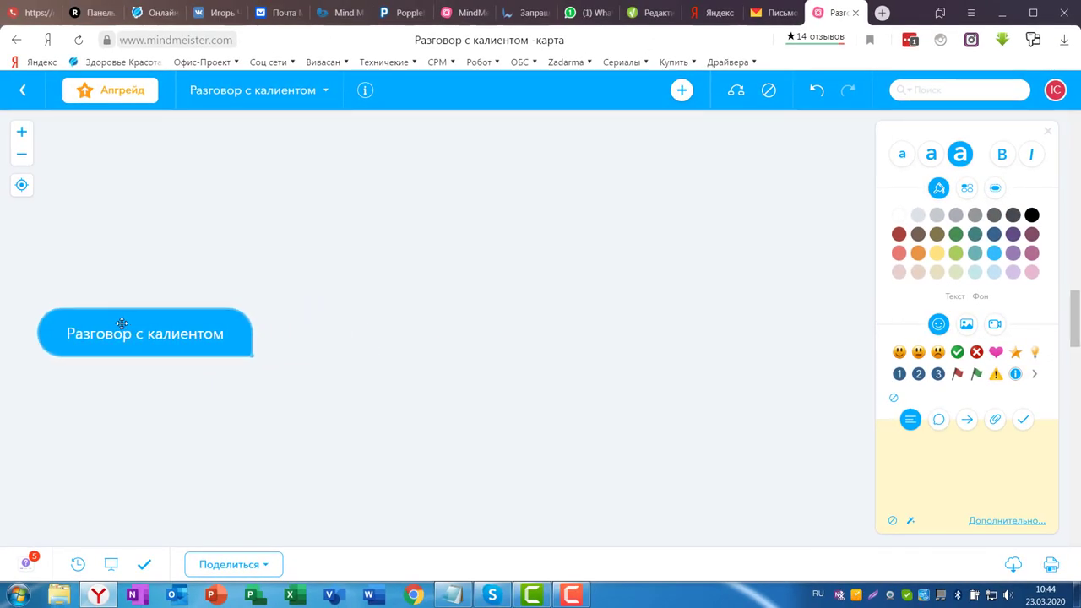
{"action": "double_click", "coordinate": [216, 347]}
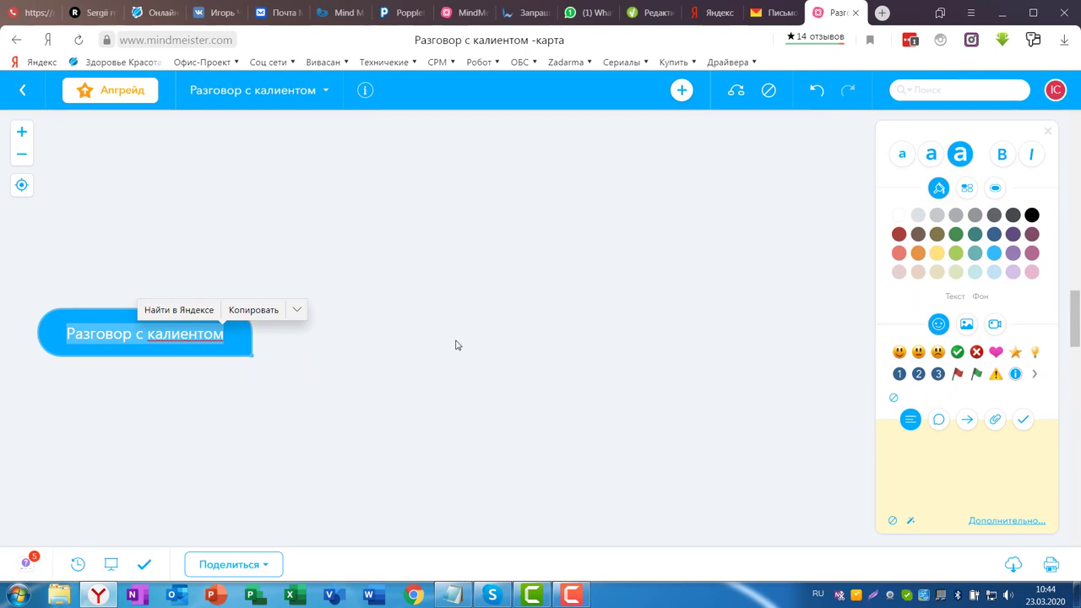
{"action": "left_click", "coordinate": [204, 348]}
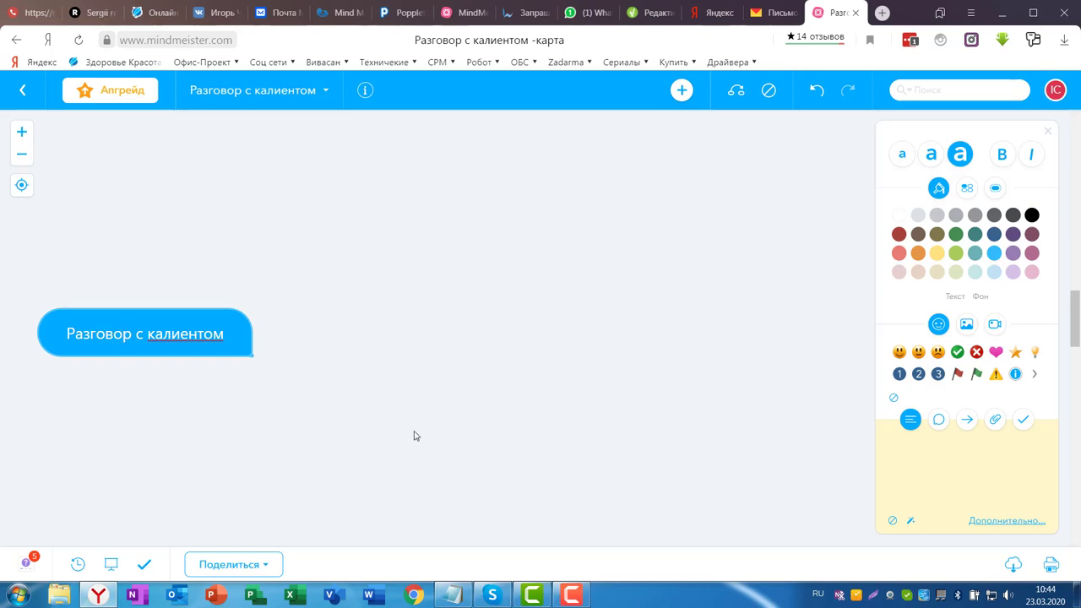
- Add the child topic 'Первый вопрос' and place it level with the central topic
{"action": "key", "text": "Tab"}
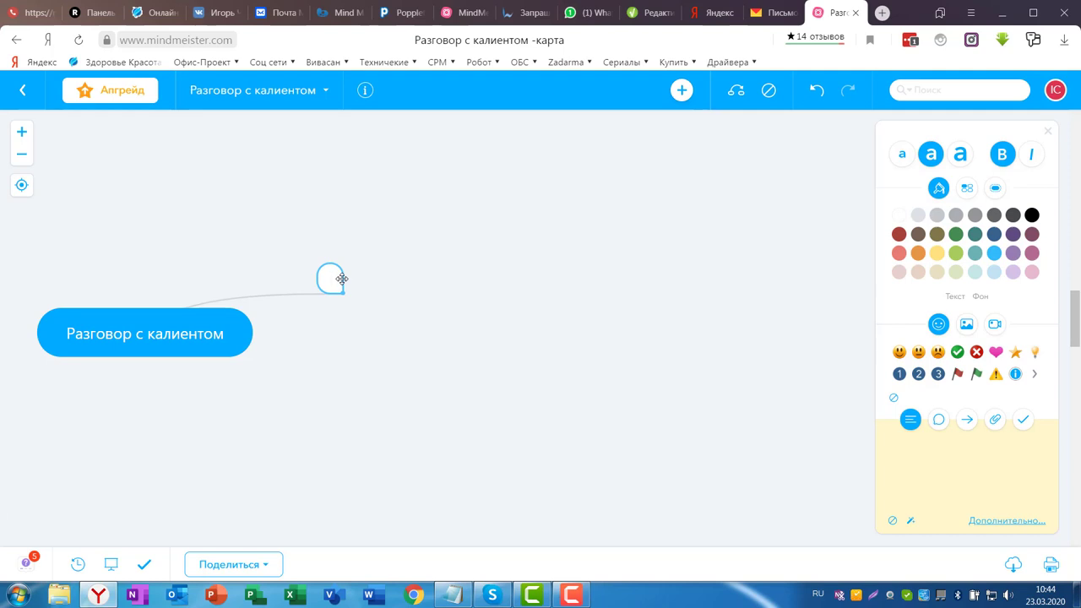
{"action": "type", "text": "Первый вопрос"}
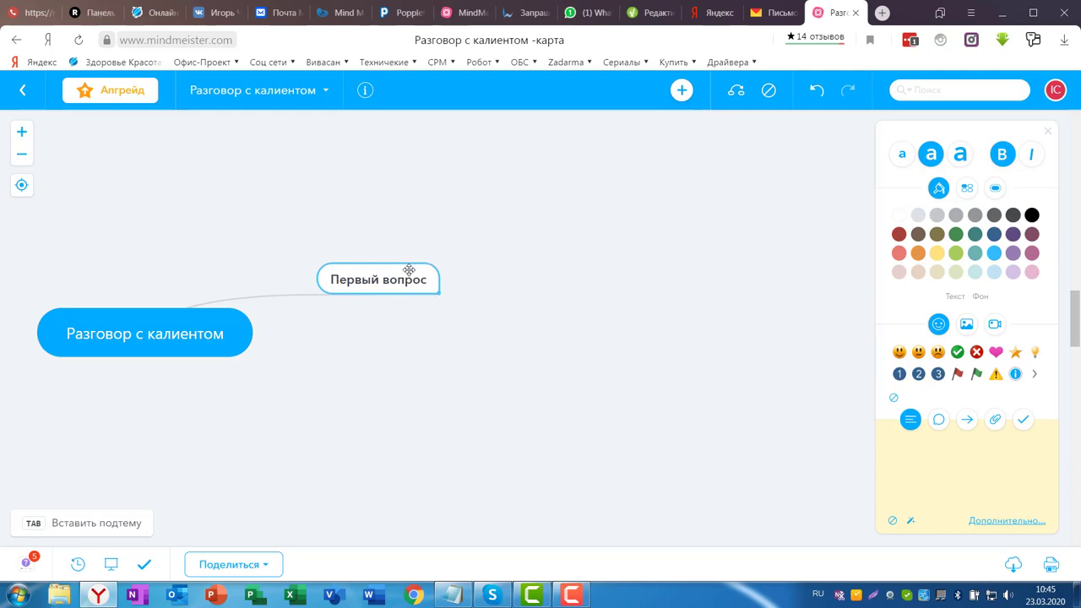
{"action": "left_click_drag", "start_coordinate": [405, 270], "coordinate": [367, 321]}
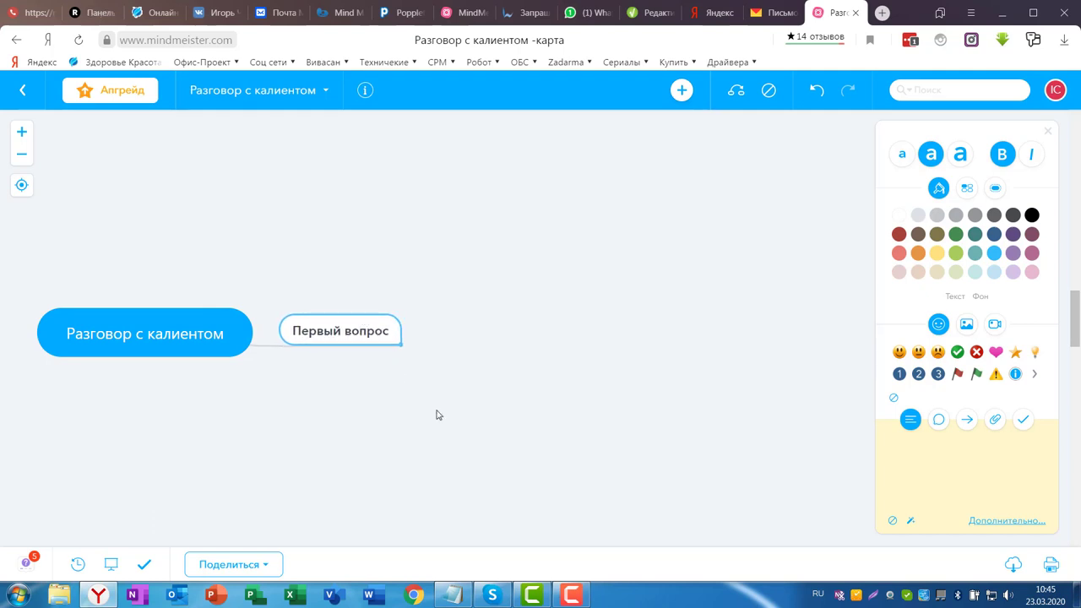
- Add subtopics 'Вариант 1', 'варинт 2' and 'варинт 3' under 'Первый вопрос'
{"action": "double_click", "coordinate": [362, 328]}
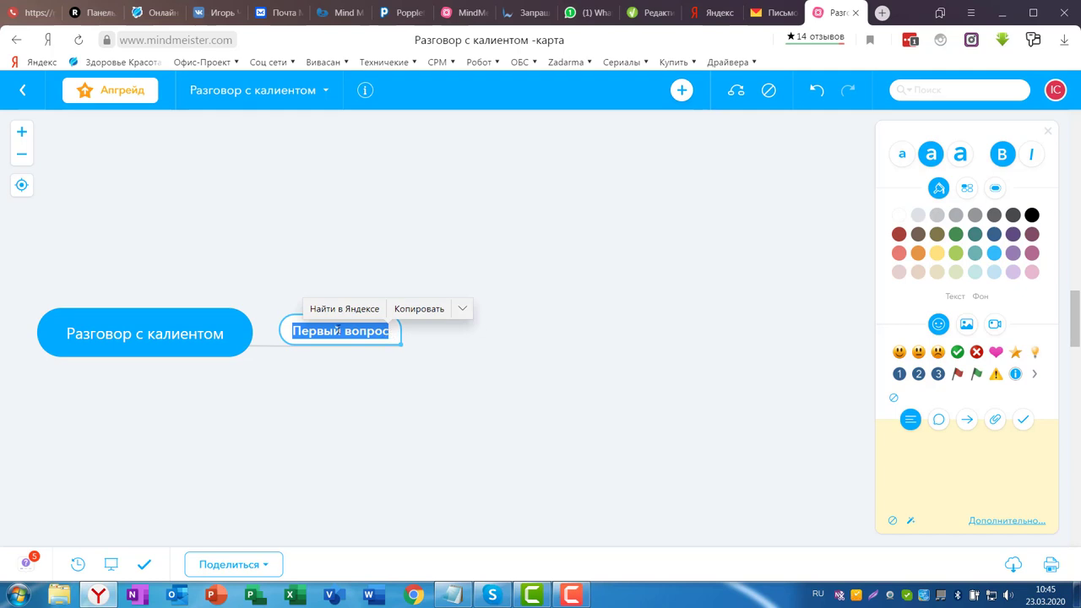
{"action": "left_click", "coordinate": [362, 332]}
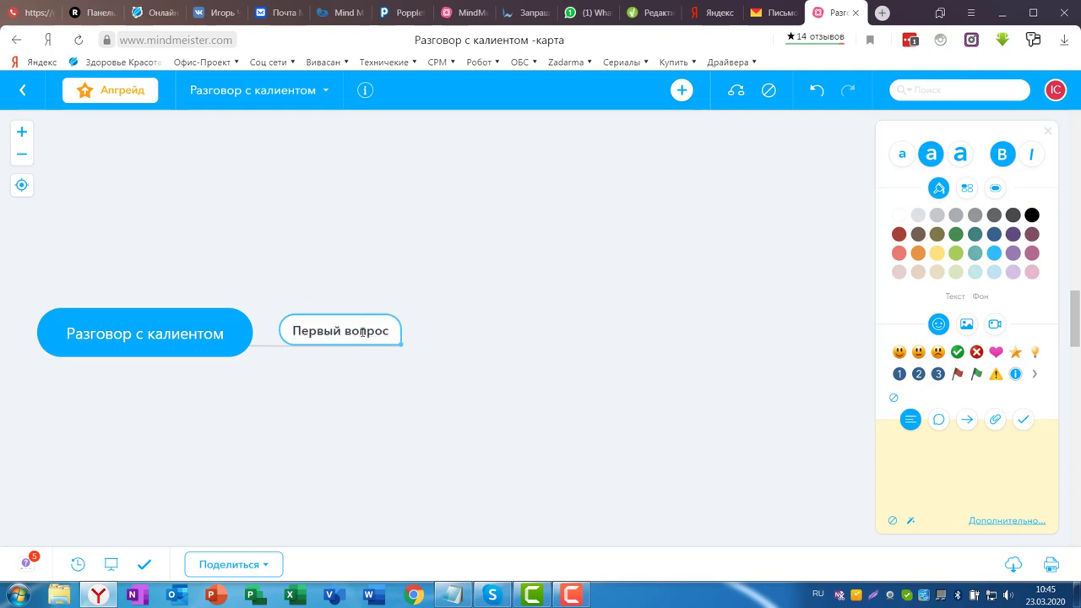
{"action": "key", "text": "Tab"}
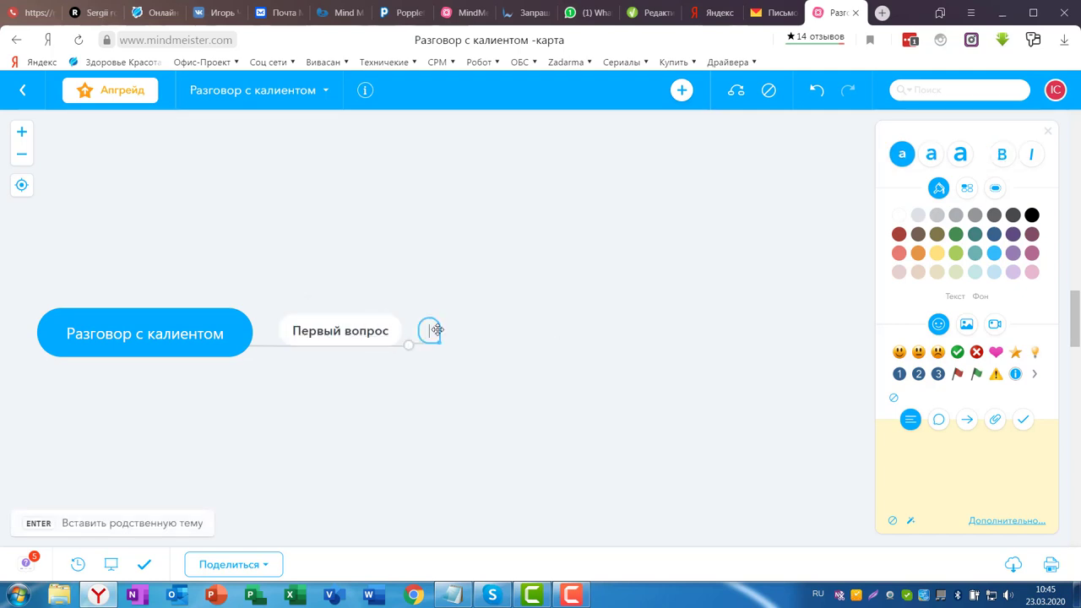
{"action": "type", "text": "Вариант 1"}
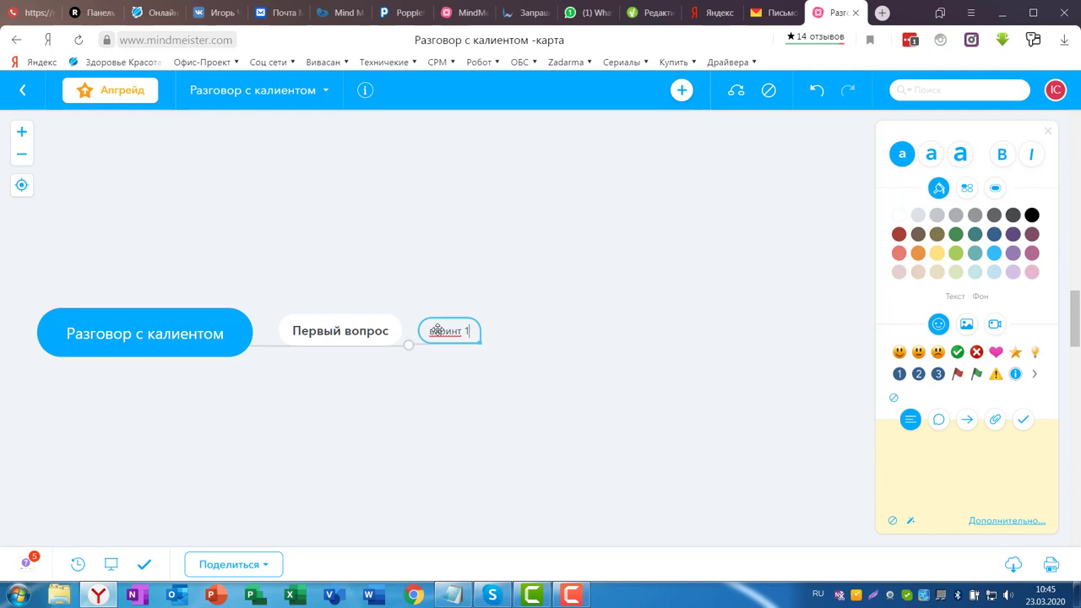
{"action": "key", "text": "Return"}
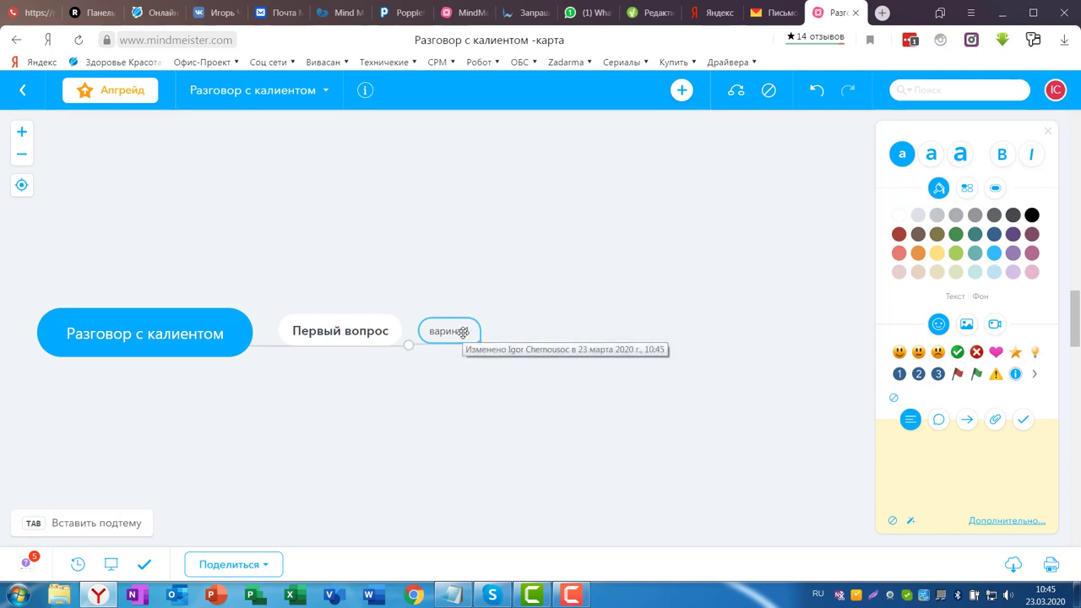
{"action": "key", "text": "Return"}
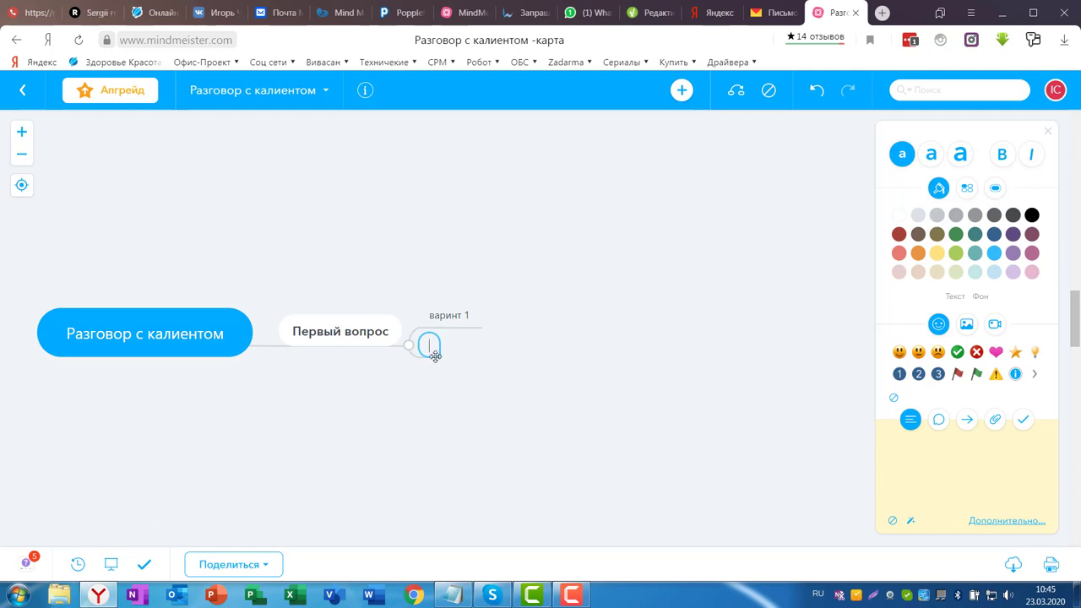
{"action": "type", "text": "варинт 2"}
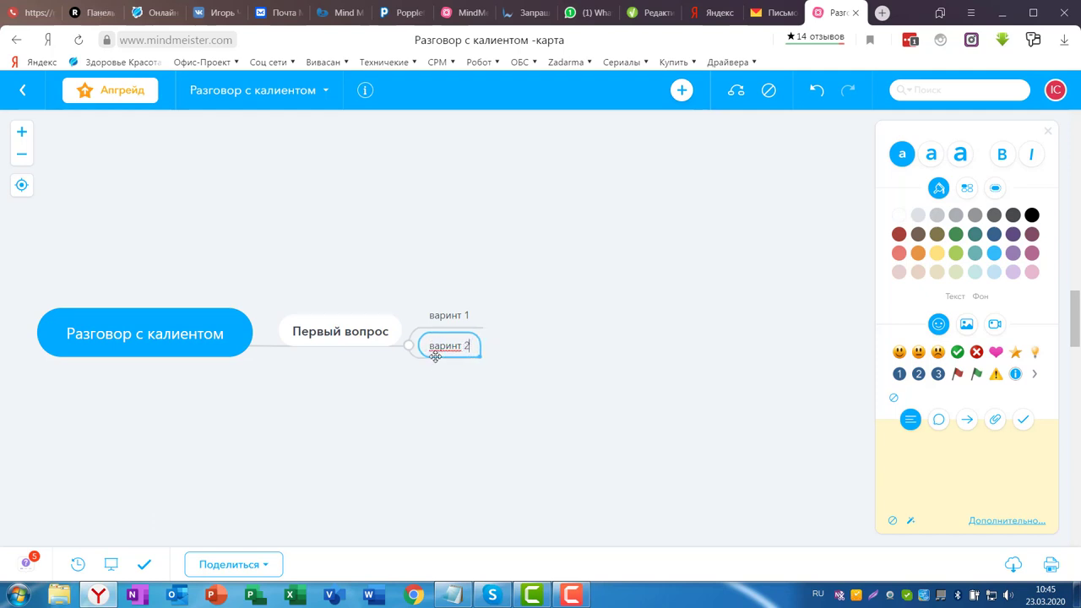
{"action": "key", "text": "Return"}
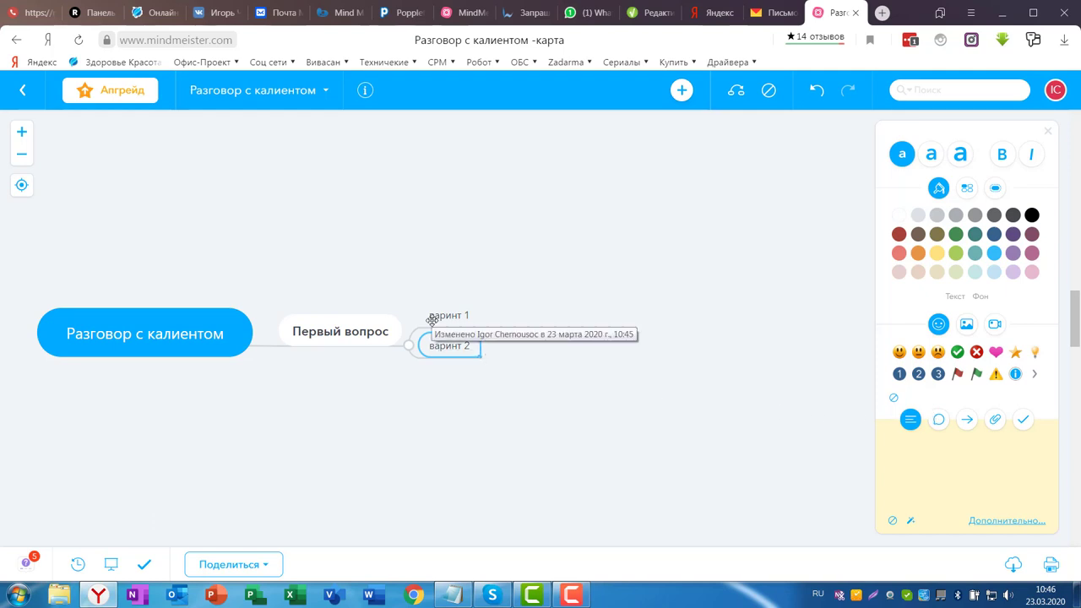
{"action": "key", "text": "Return"}
{"action": "type", "text": "в"}
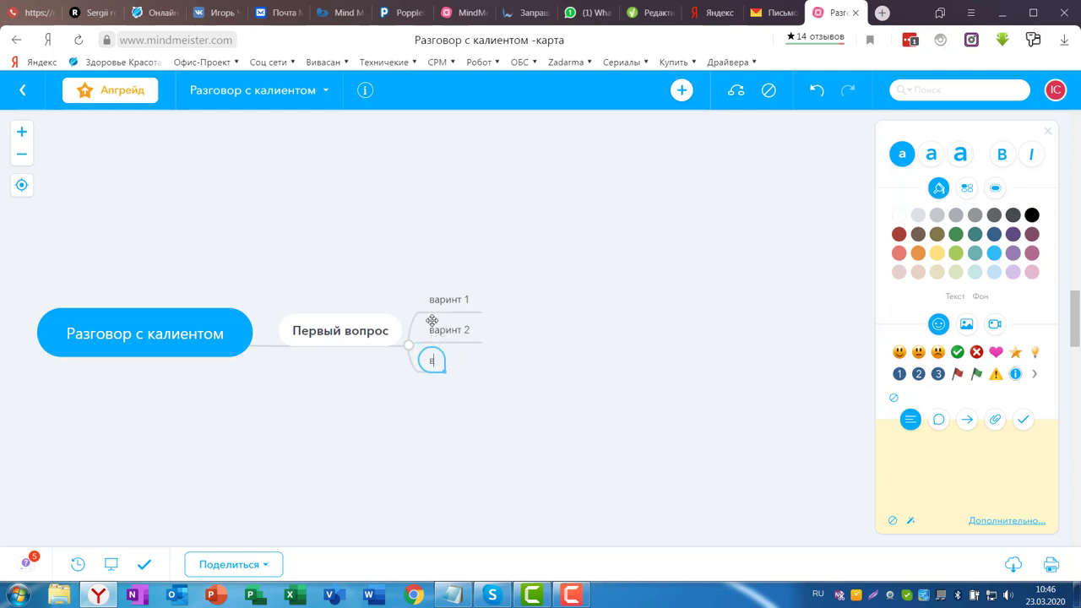
{"action": "type", "text": "аринт 3"}
{"action": "left_click", "coordinate": [448, 297]}
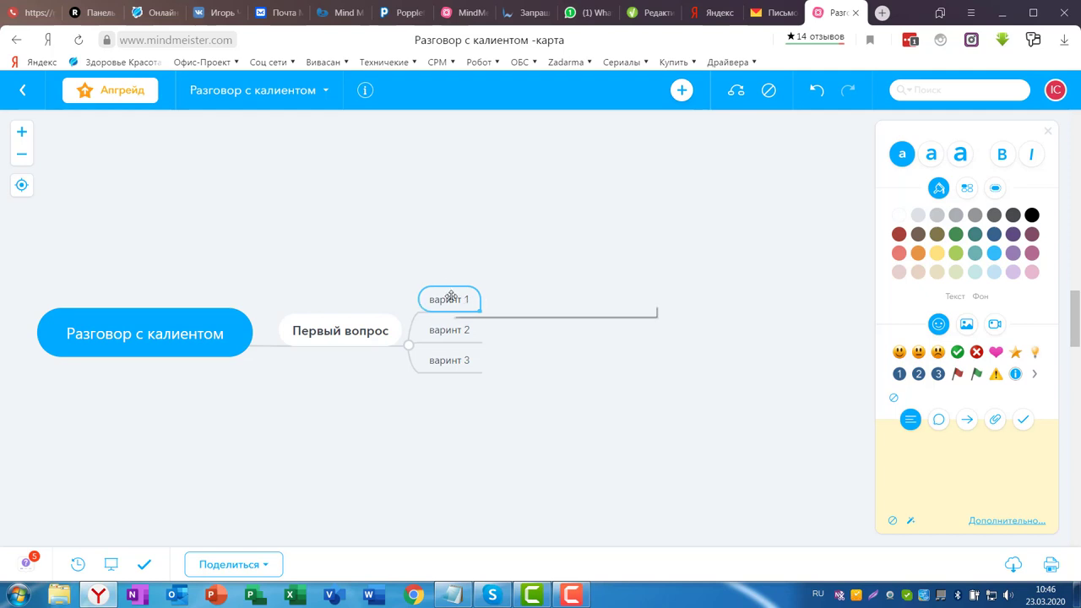
- Add a child topic 'орор оро ырф лорыло' under the first option
{"action": "key", "text": "Tab"}
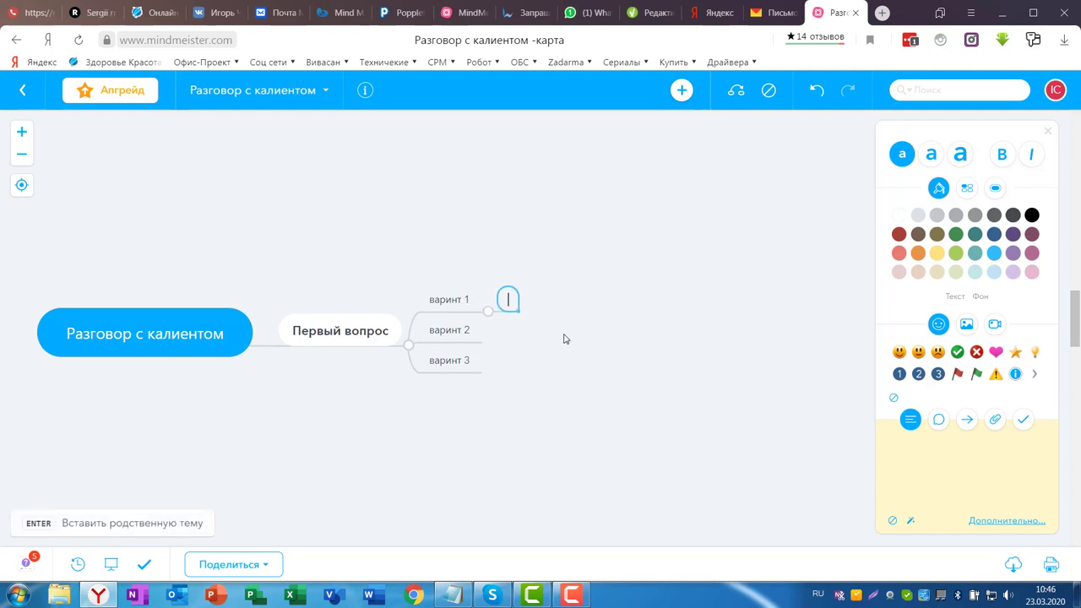
{"action": "type", "text": "орор оро ырф лорыло"}
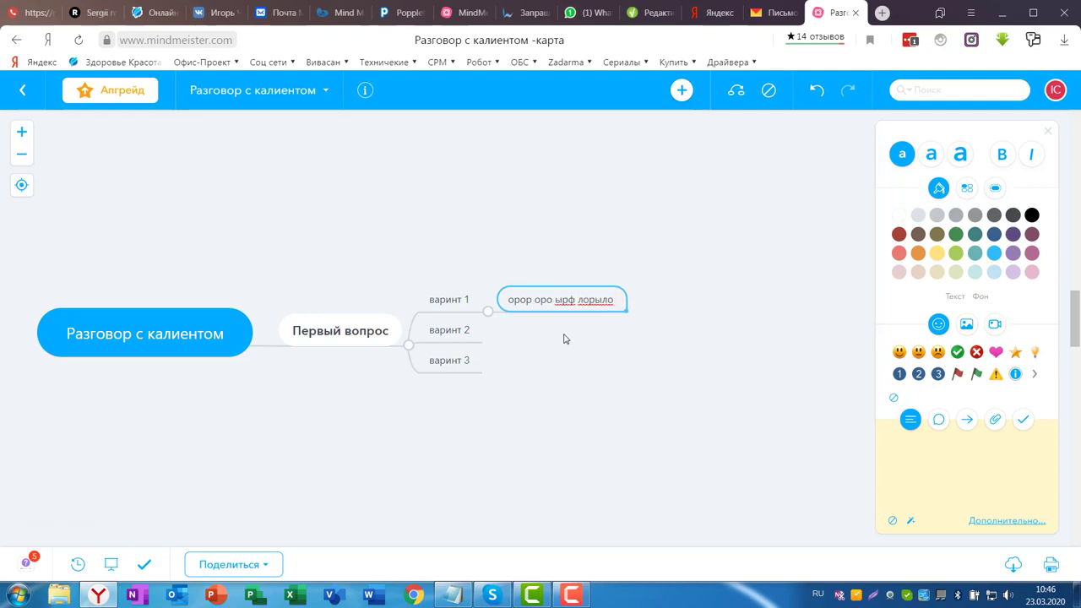
{"action": "key", "text": "Return"}
{"action": "left_click", "coordinate": [449, 332]}
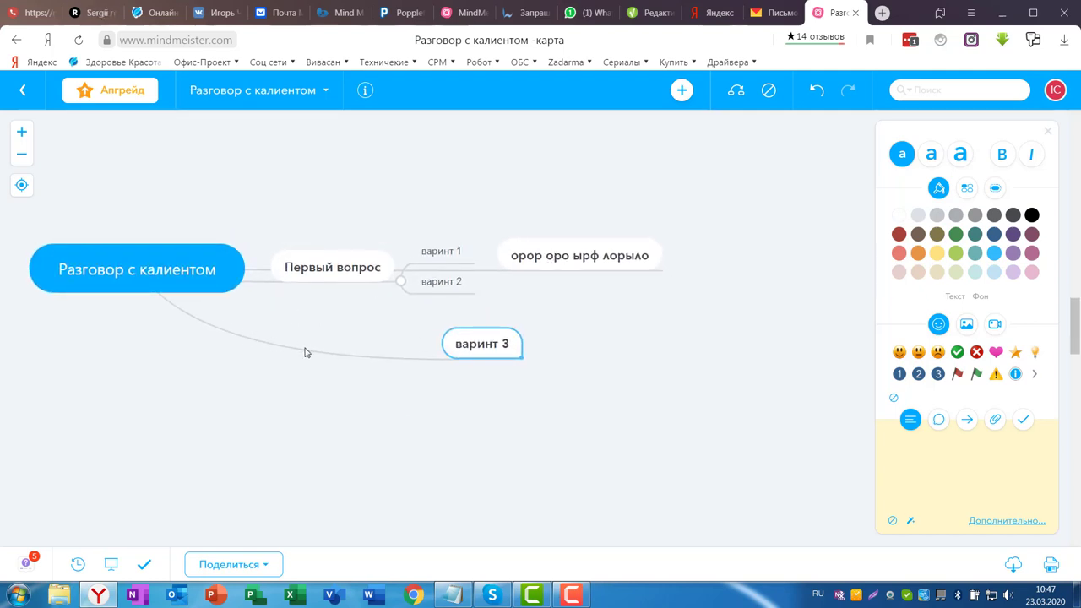
- Move 'варинт 3' under 'варинт 2' and delete the 'орор оро ырф лорыло' topic
{"action": "left_click_drag", "start_coordinate": [302, 355], "coordinate": [305, 378]}
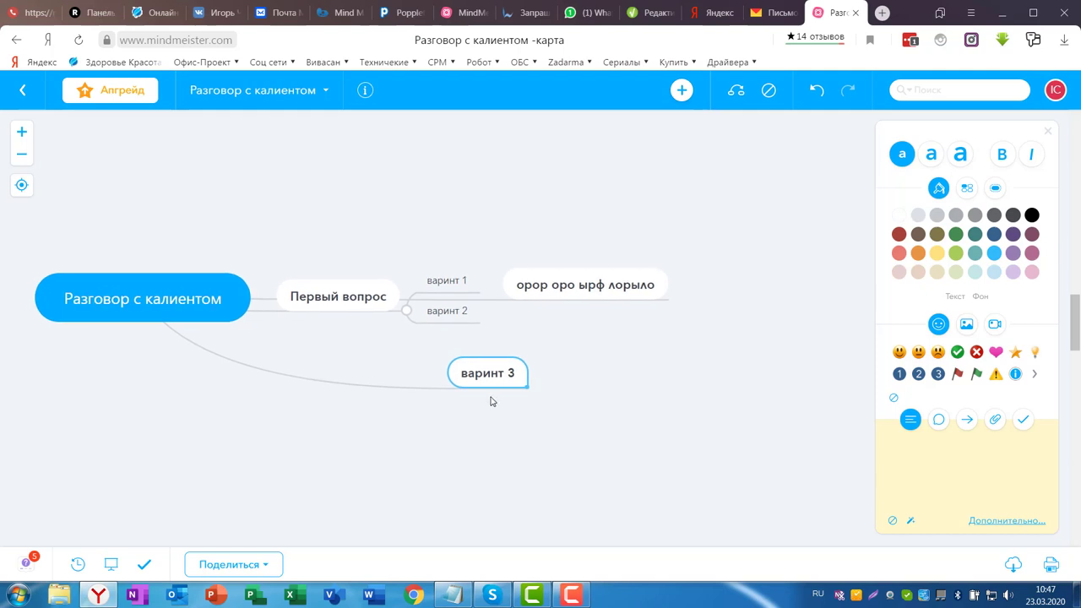
{"action": "left_click_drag", "start_coordinate": [476, 374], "coordinate": [640, 335]}
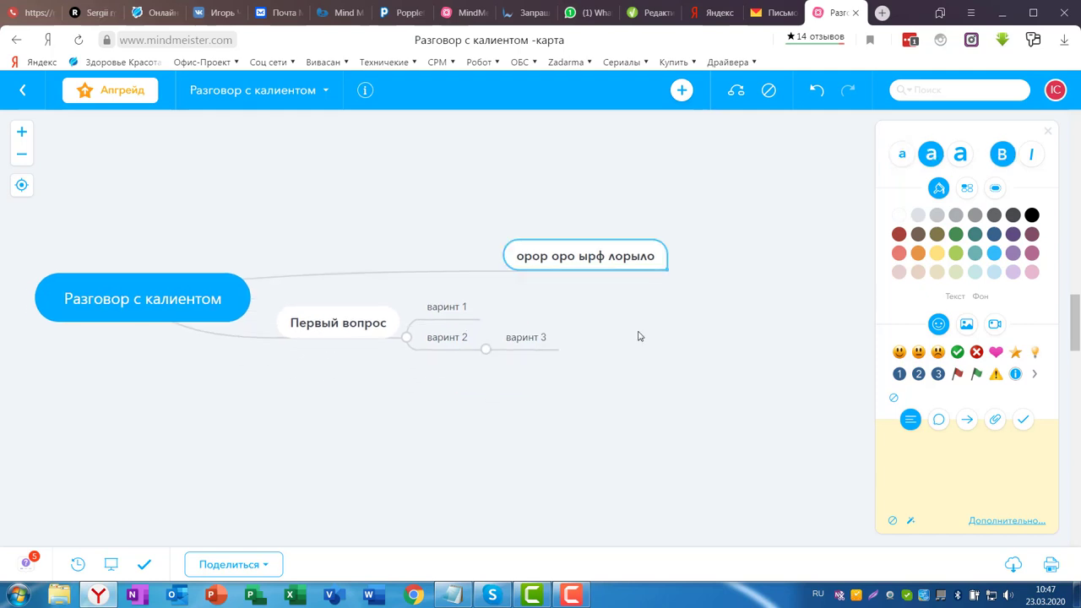
{"action": "key", "text": "Delete"}
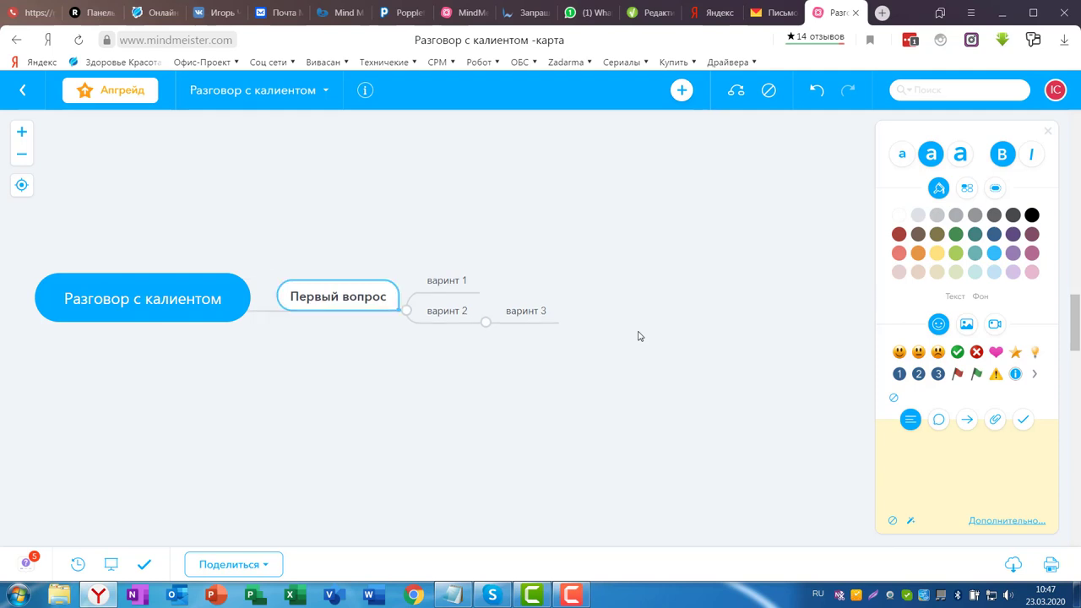
{"action": "left_click", "coordinate": [539, 314]}
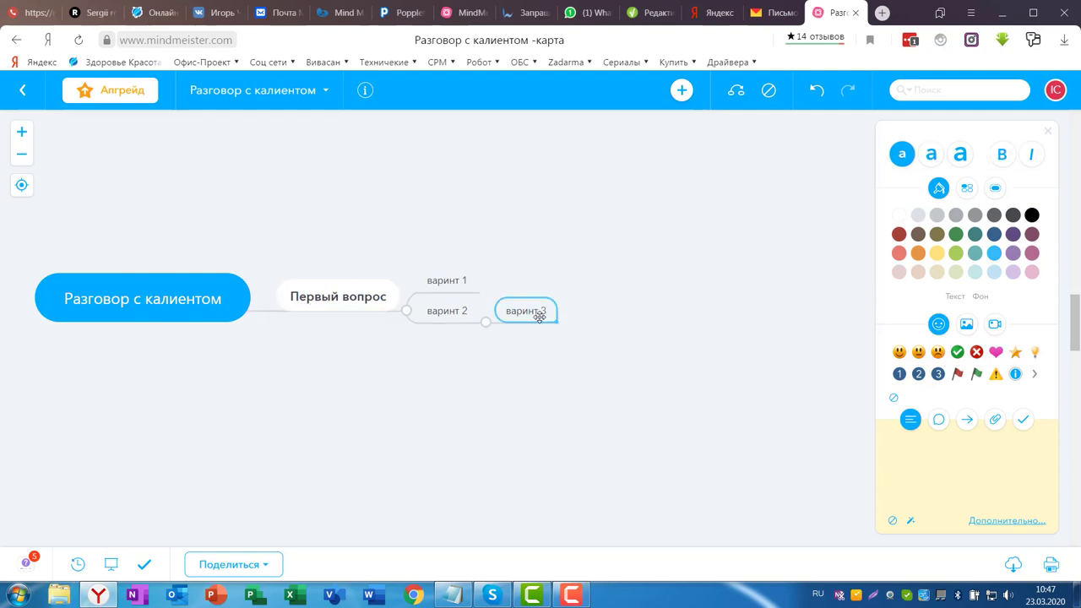
{"action": "key", "text": "Delete"}
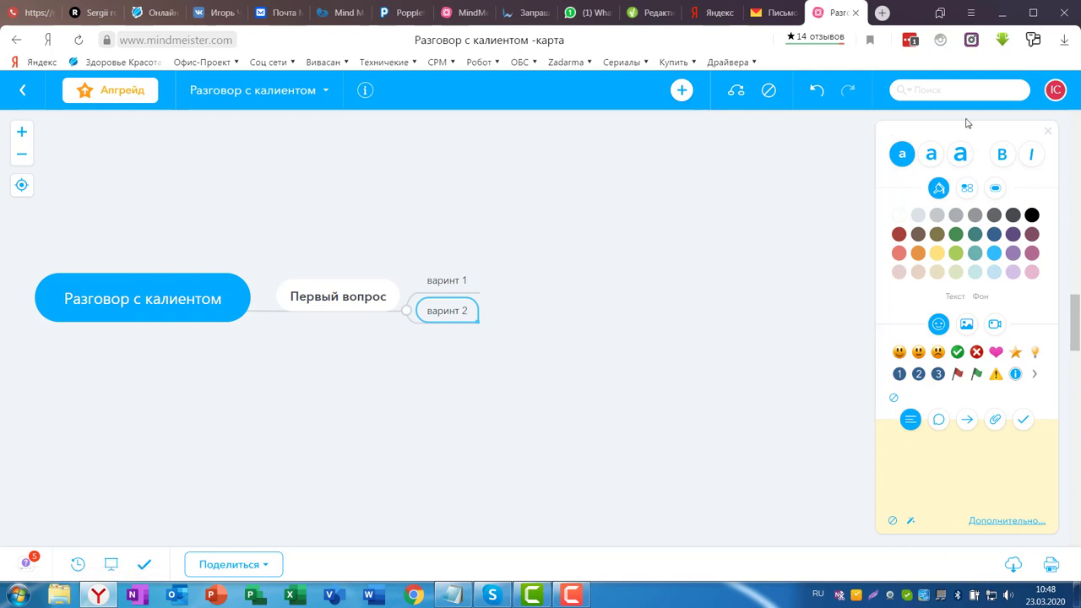
- Select Первый вопрос and try large, medium and small text sizes, bold and italic
{"action": "left_click", "coordinate": [342, 297]}
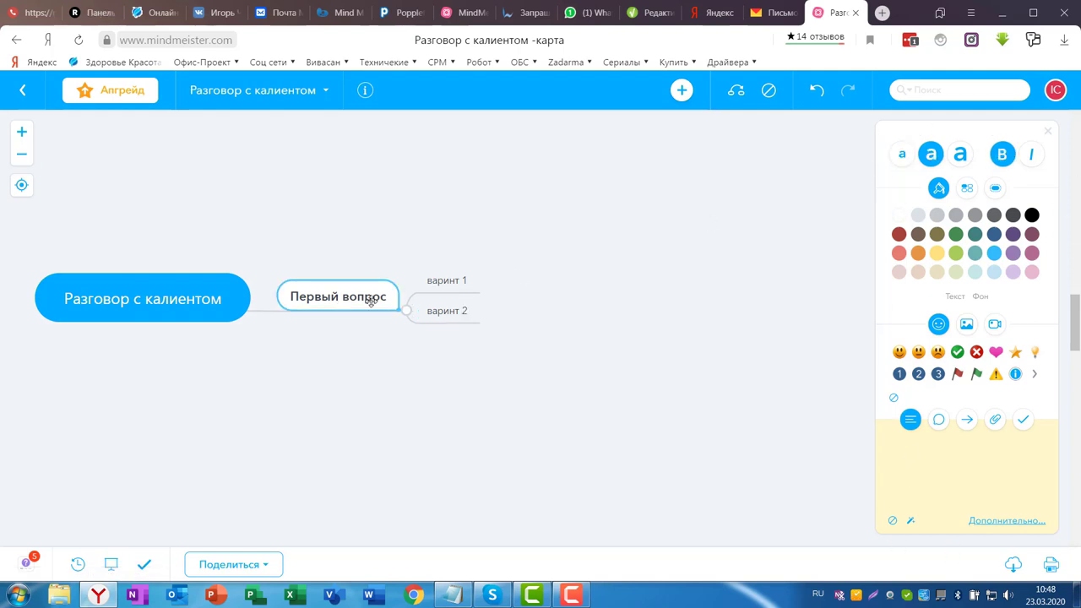
{"action": "left_click", "coordinate": [961, 155]}
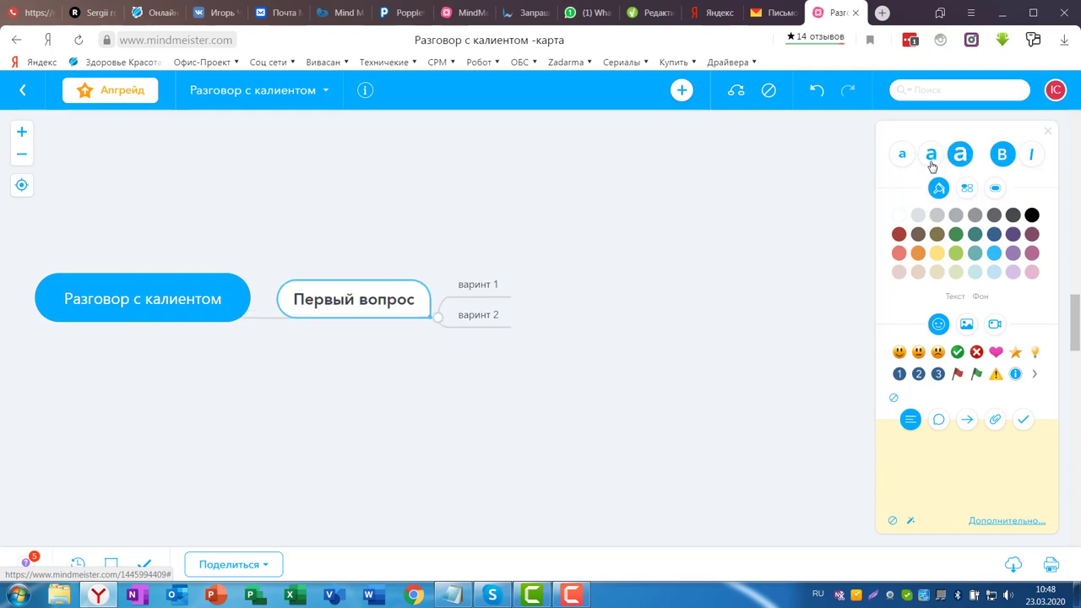
{"action": "left_click", "coordinate": [932, 159]}
{"action": "left_click", "coordinate": [902, 156]}
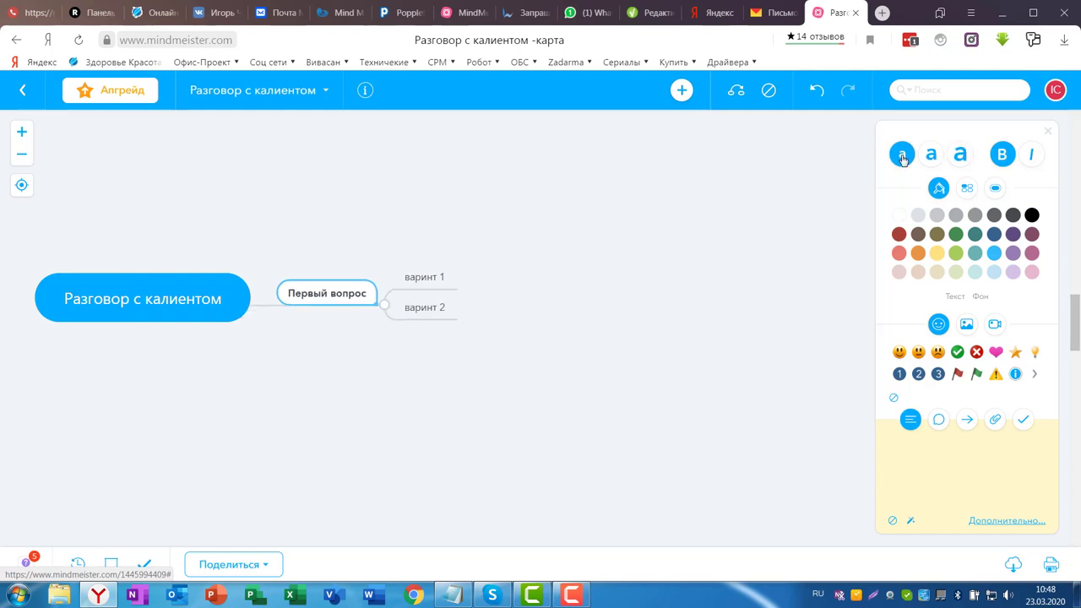
{"action": "left_click", "coordinate": [1002, 155]}
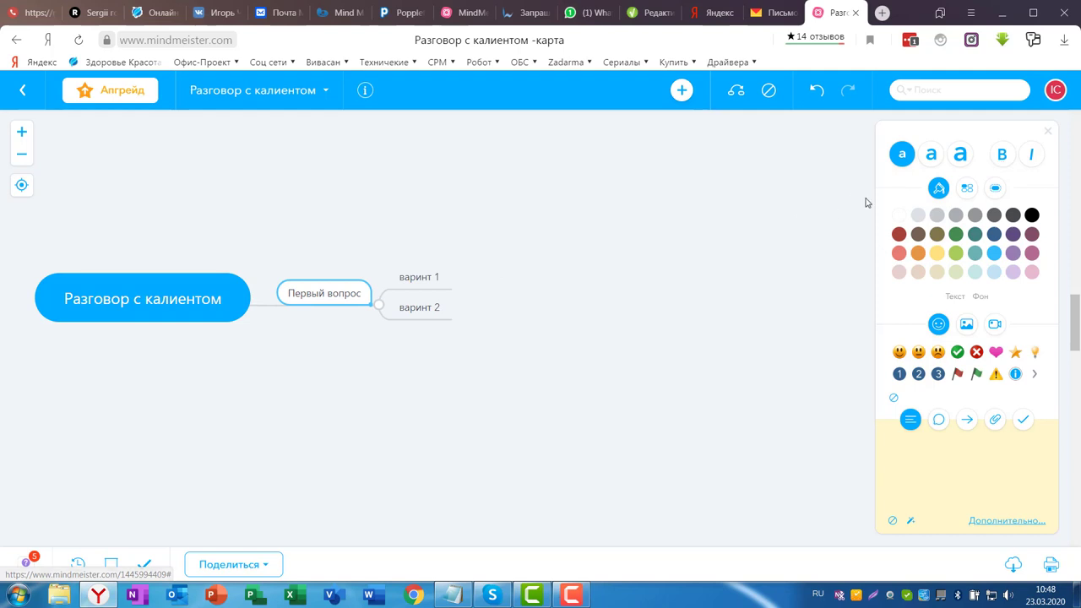
{"action": "left_click", "coordinate": [932, 156]}
{"action": "left_click", "coordinate": [1002, 159]}
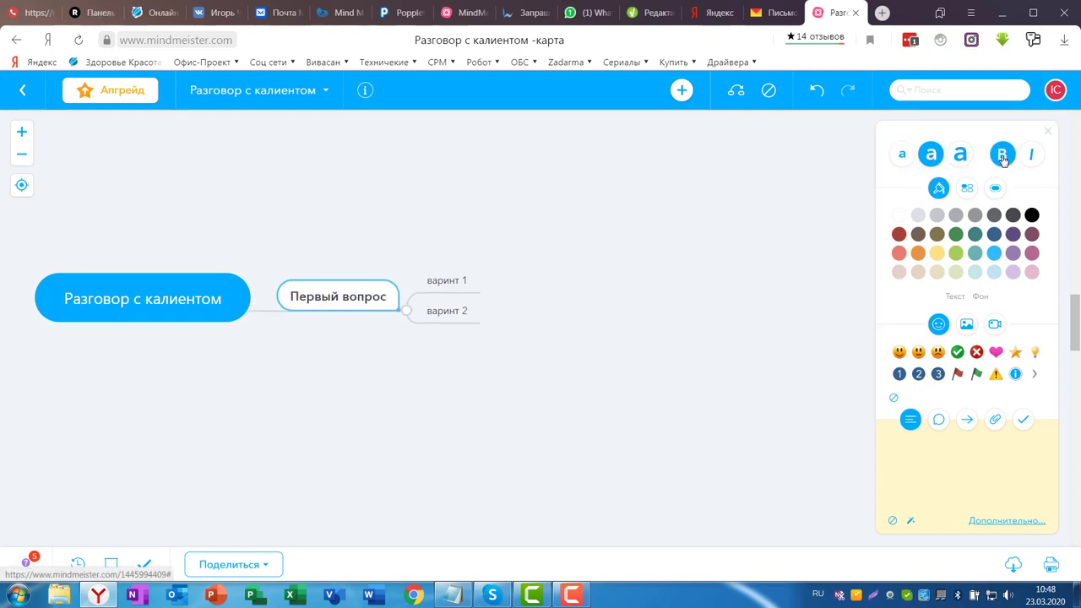
{"action": "left_click", "coordinate": [1032, 159]}
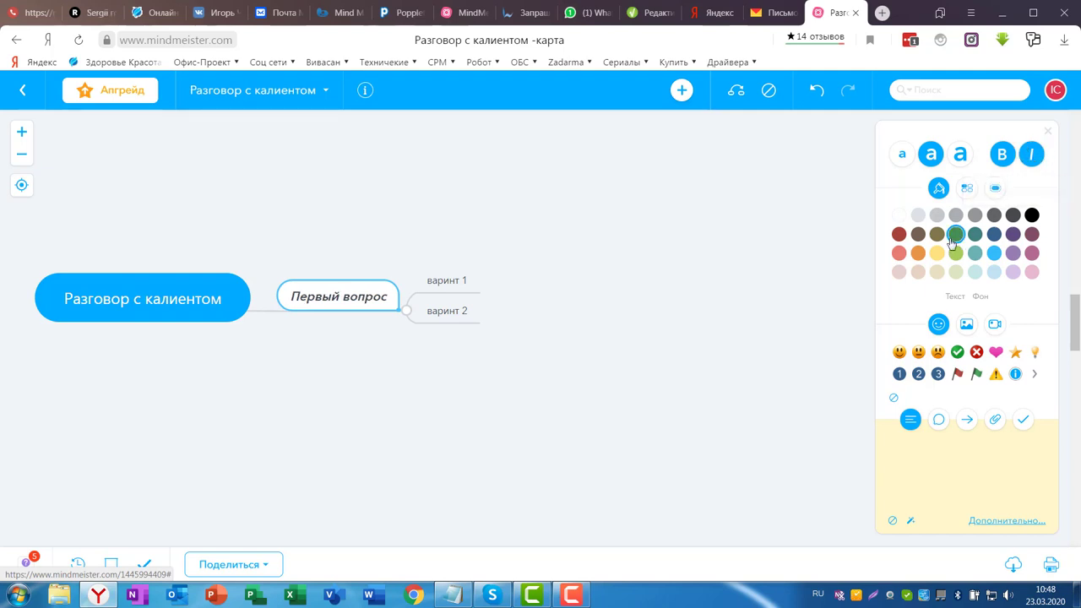
- Compare the red, white and yellow presets on Первый вопрос, then apply the grey preset style
{"action": "left_click", "coordinate": [967, 187]}
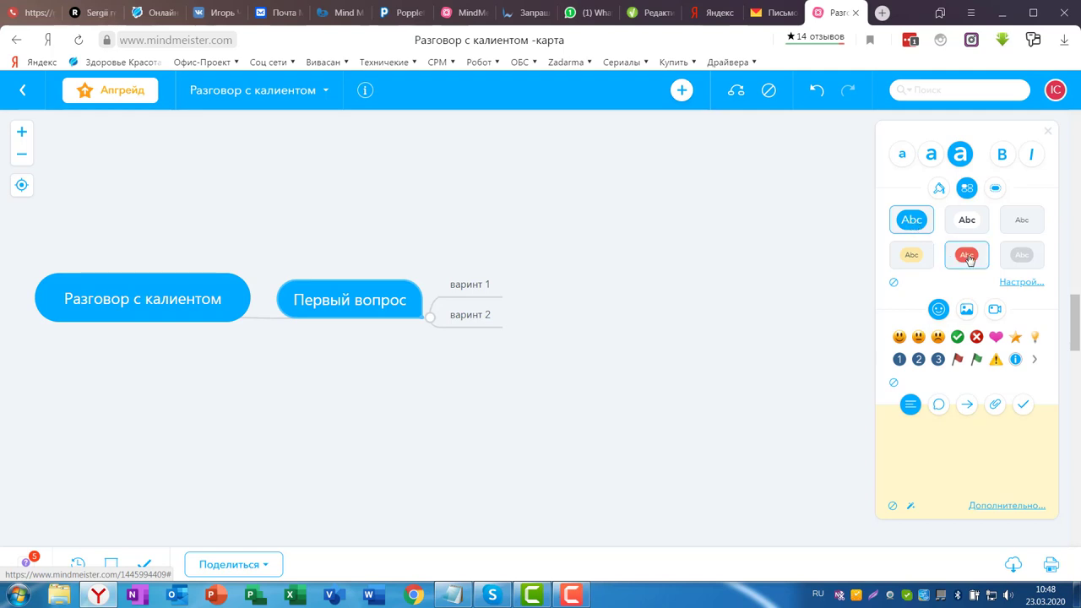
{"action": "left_click", "coordinate": [968, 257]}
{"action": "left_click", "coordinate": [1012, 224]}
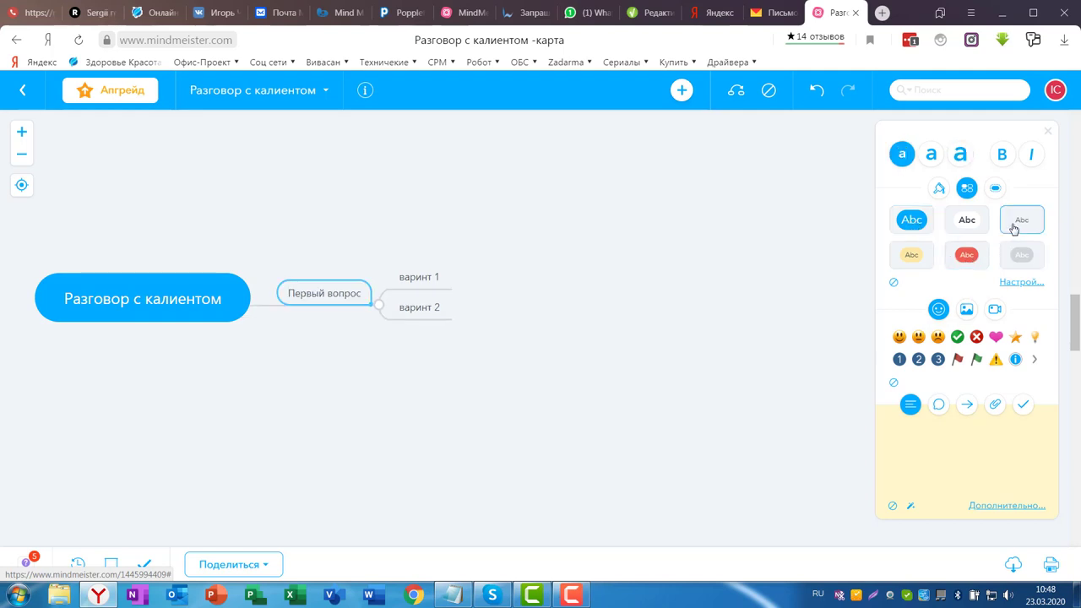
{"action": "left_click", "coordinate": [913, 266]}
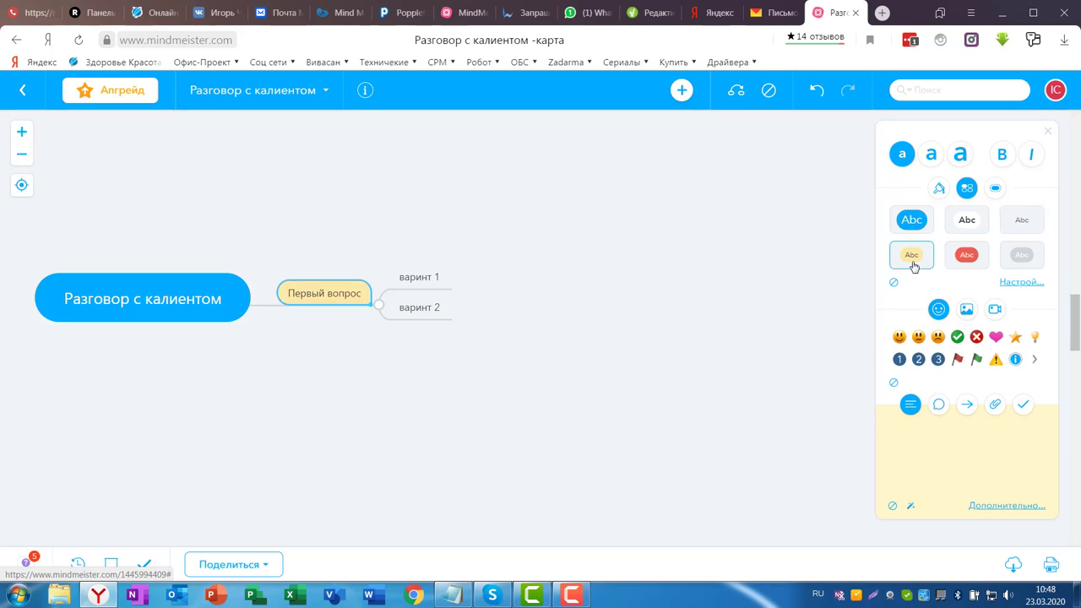
{"action": "left_click", "coordinate": [1017, 254]}
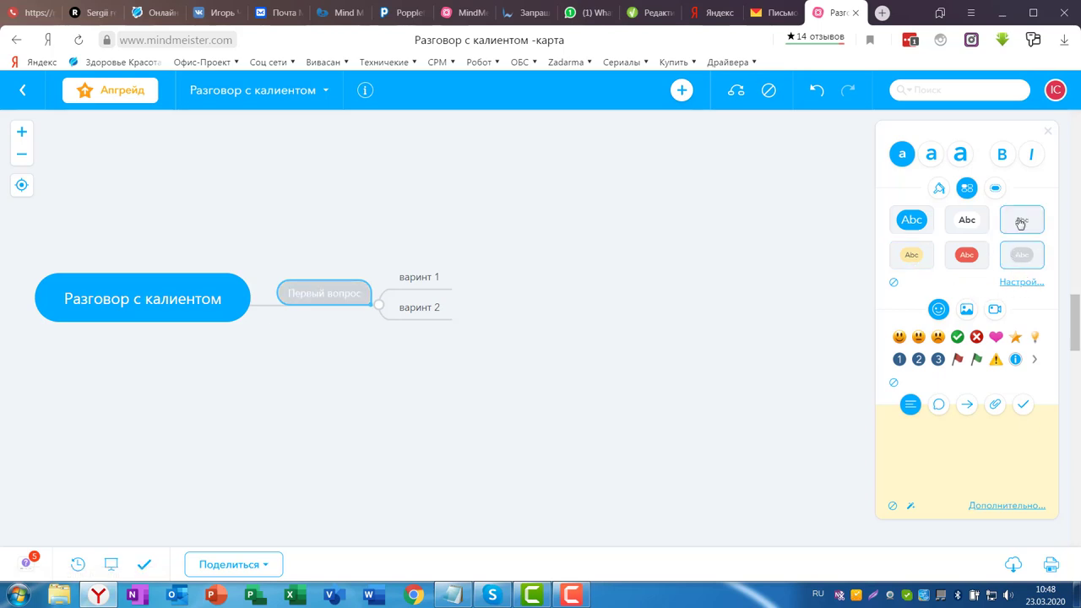
- Try yellow and green boundaries, then enclose the Первый вопрос branch in a blue cloud
{"action": "left_click", "coordinate": [995, 188]}
{"action": "left_click", "coordinate": [911, 254]}
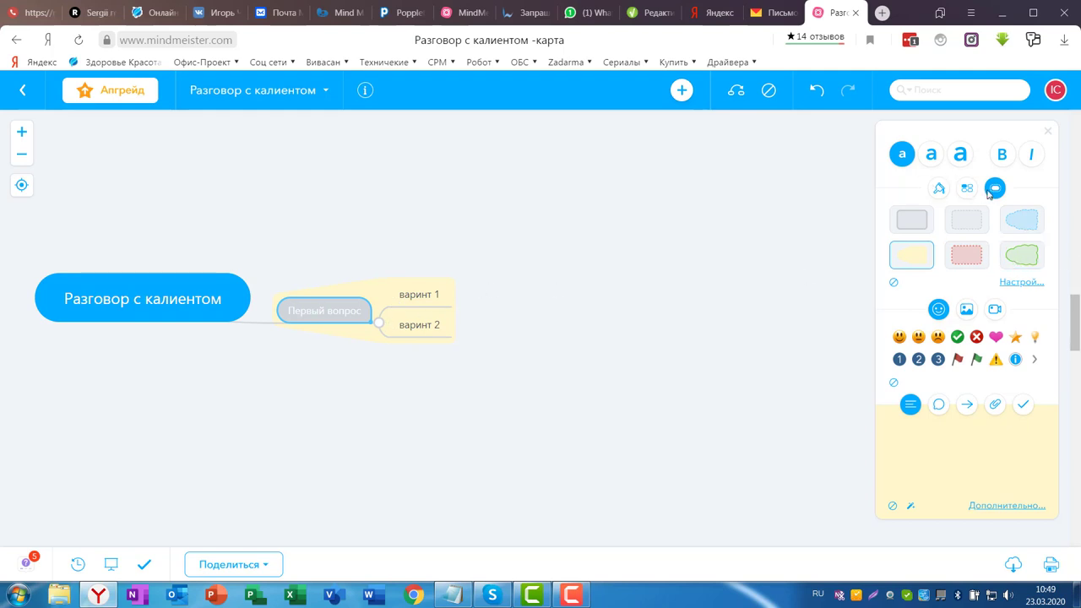
{"action": "left_click", "coordinate": [1025, 256]}
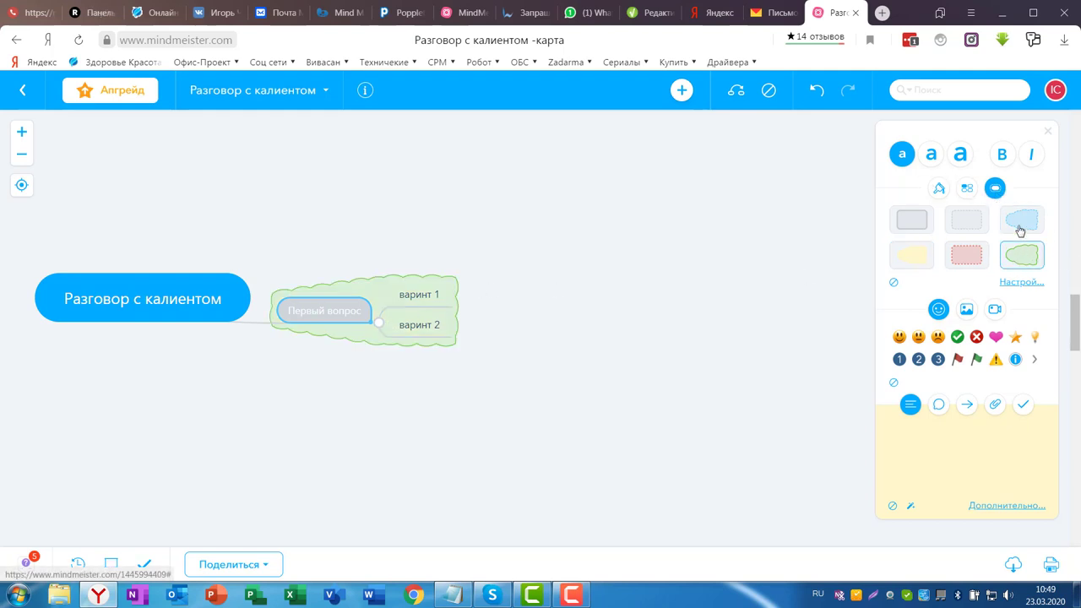
{"action": "left_click", "coordinate": [1022, 225]}
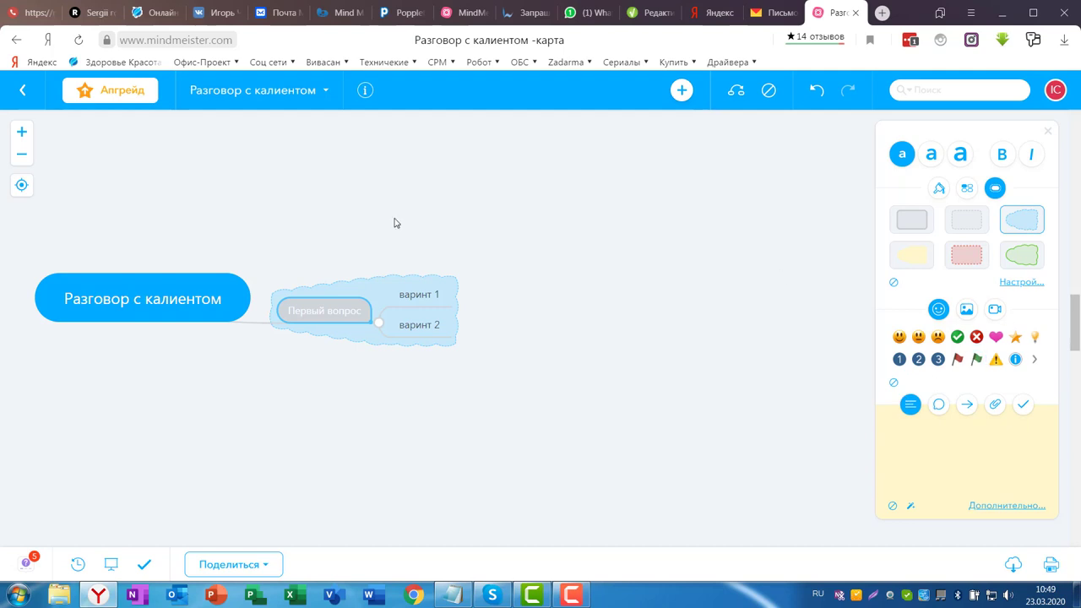
{"action": "left_click", "coordinate": [424, 300]}
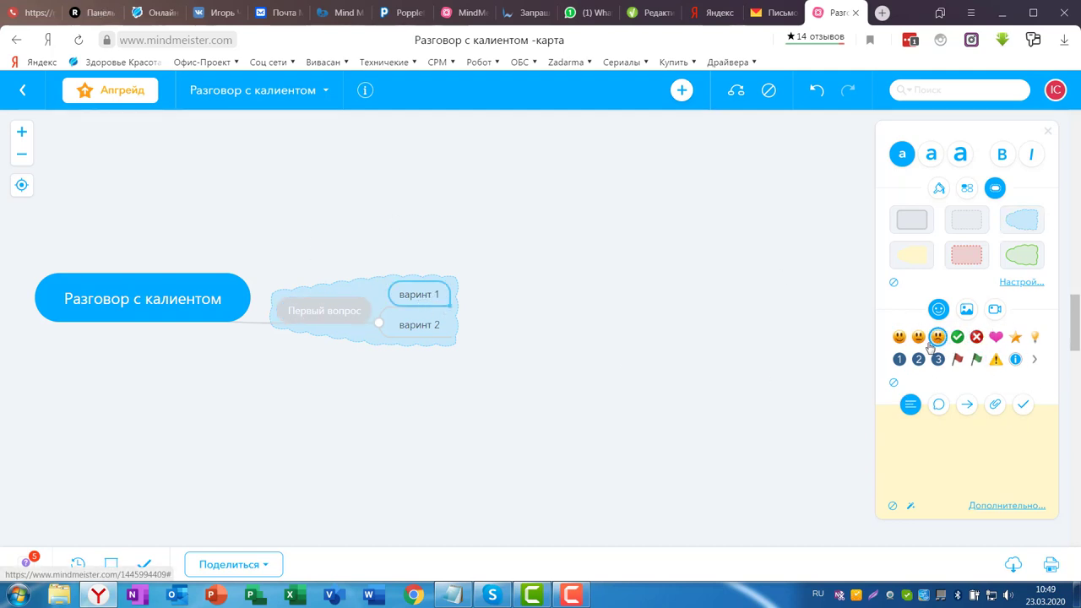
- Add a smiley and a green check mark icon to вариант 1
{"action": "left_click", "coordinate": [900, 338]}
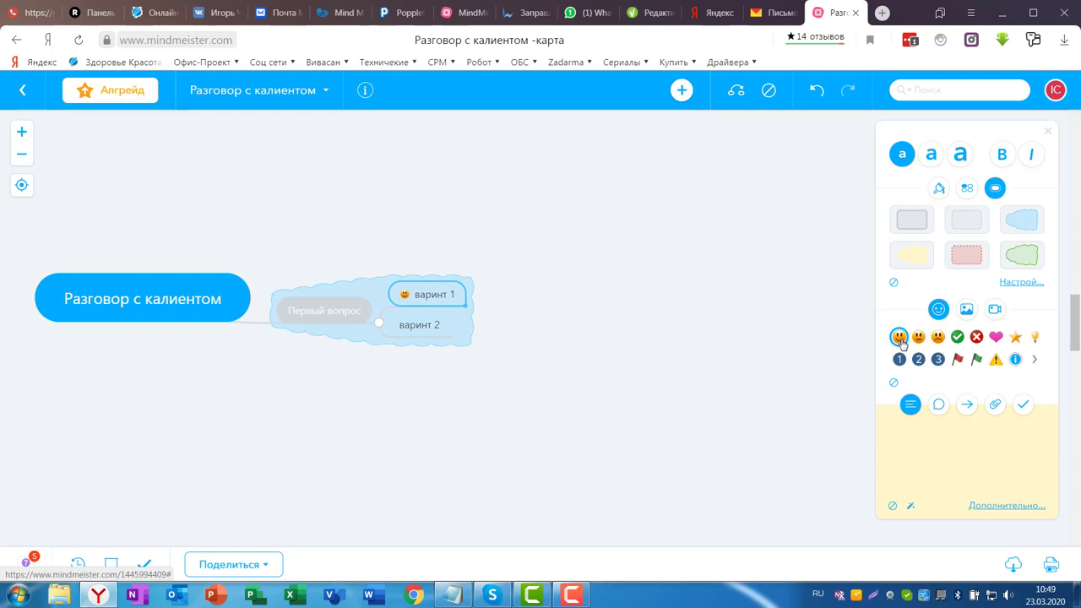
{"action": "left_click", "coordinate": [957, 337]}
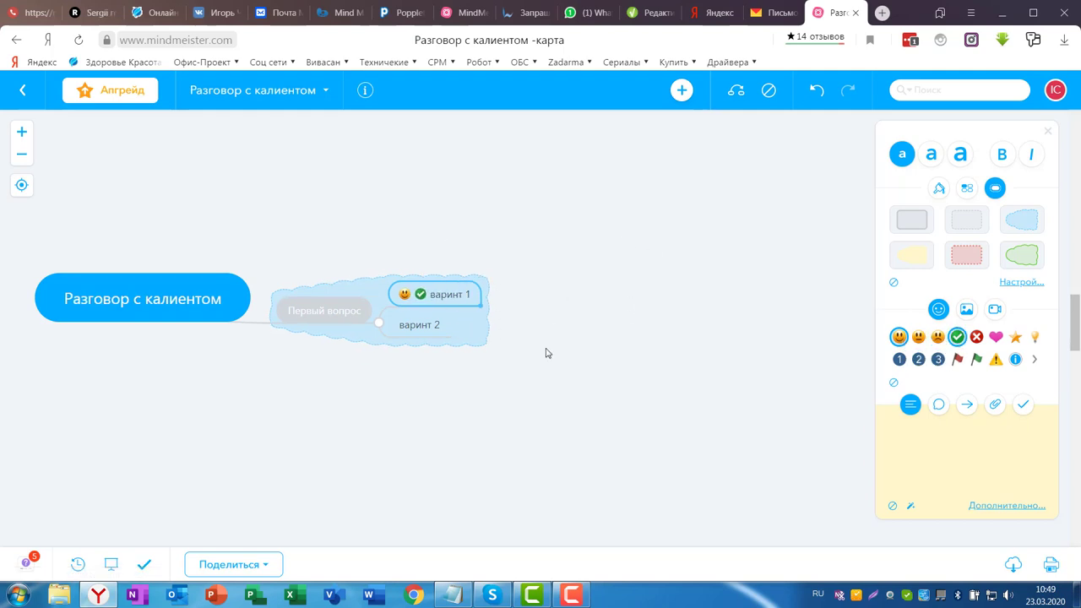
{"action": "left_click", "coordinate": [966, 309]}
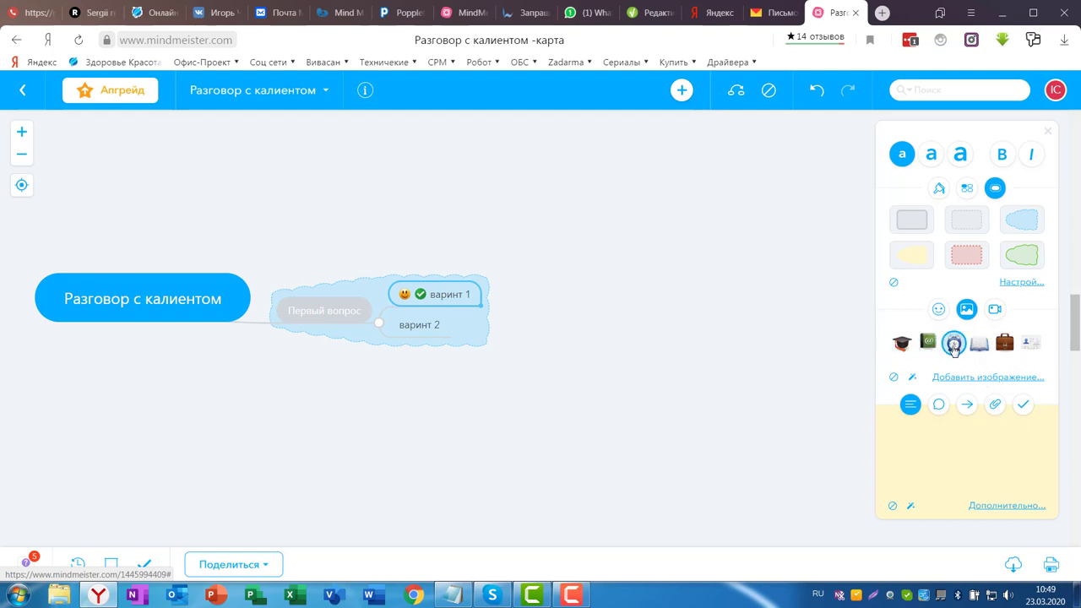
- Add an address-book picture to варинт 2, then undo it
{"action": "left_click", "coordinate": [420, 325]}
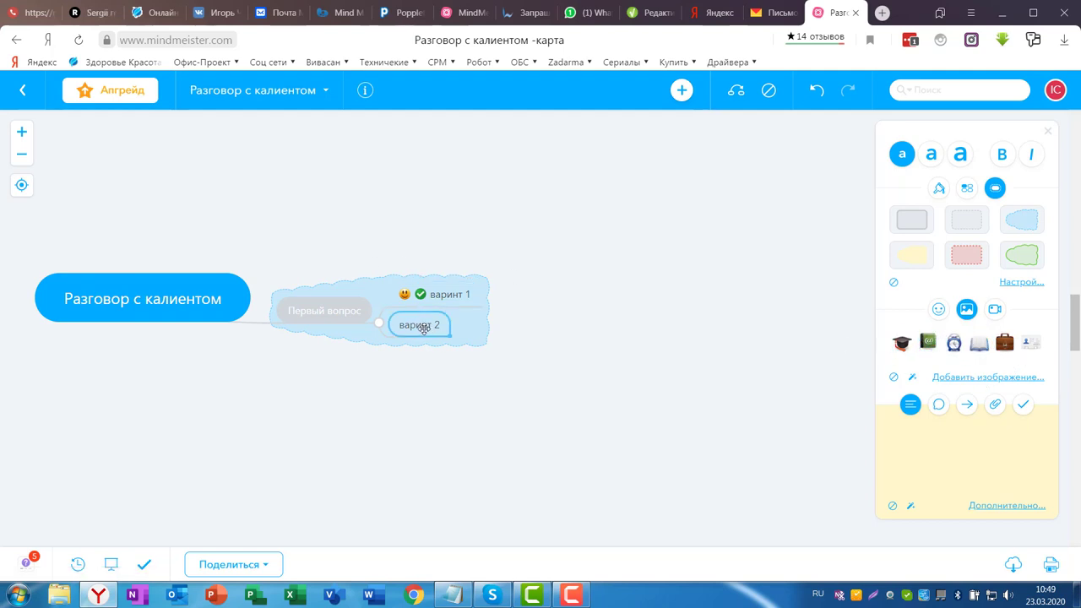
{"action": "left_click", "coordinate": [929, 343]}
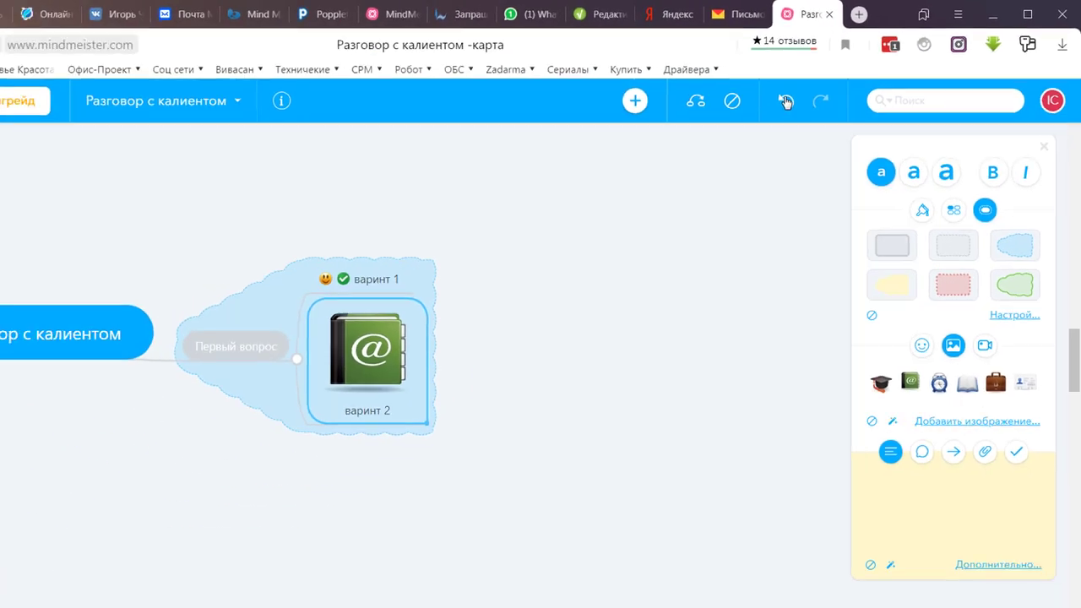
{"action": "left_click", "coordinate": [533, 188]}
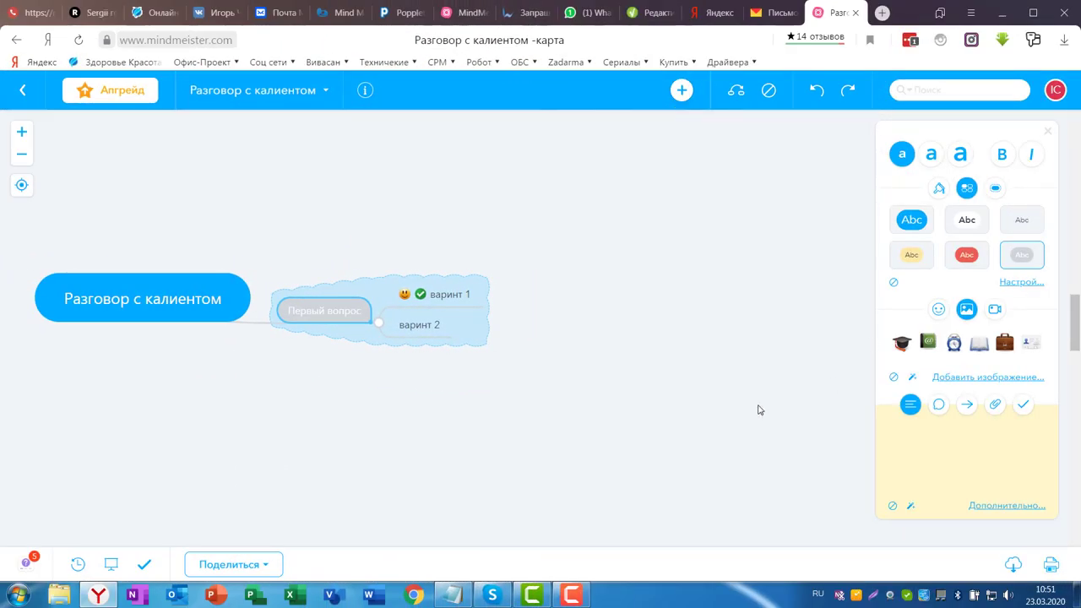
- Give варинт 1 a custom bright pink (ff00a9) background with shadow
{"action": "left_click", "coordinate": [441, 295]}
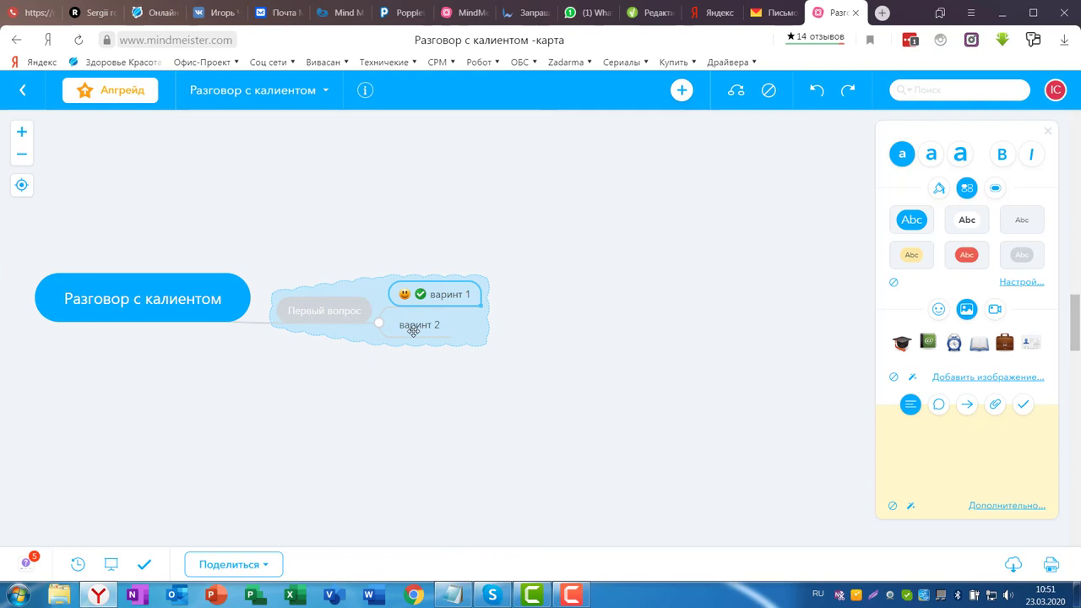
{"action": "left_click", "coordinate": [415, 326]}
{"action": "left_click", "coordinate": [334, 315]}
{"action": "left_click", "coordinate": [441, 301]}
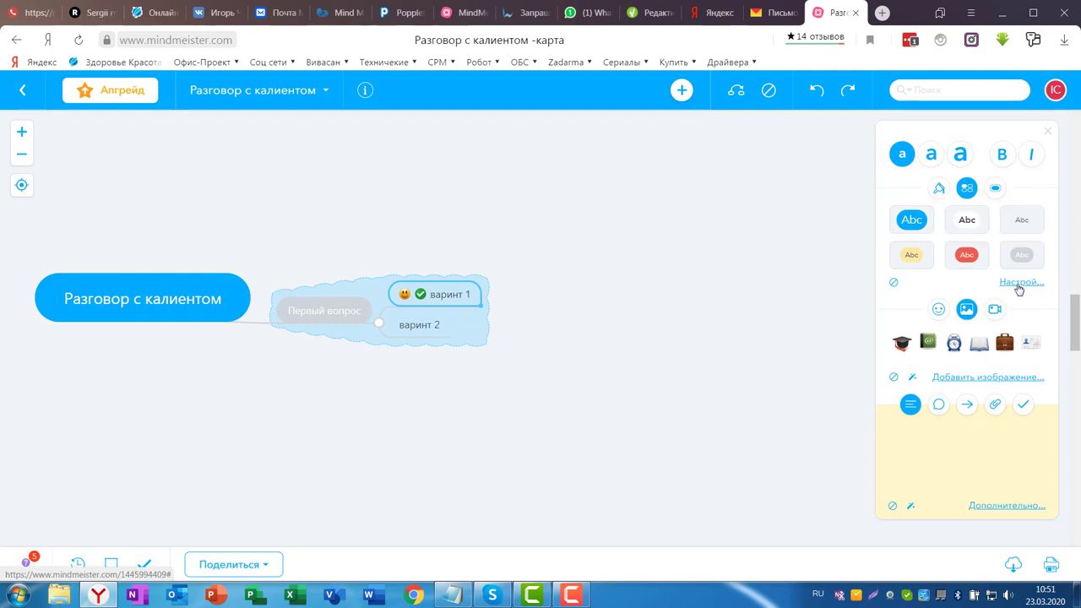
{"action": "left_click", "coordinate": [1020, 284]}
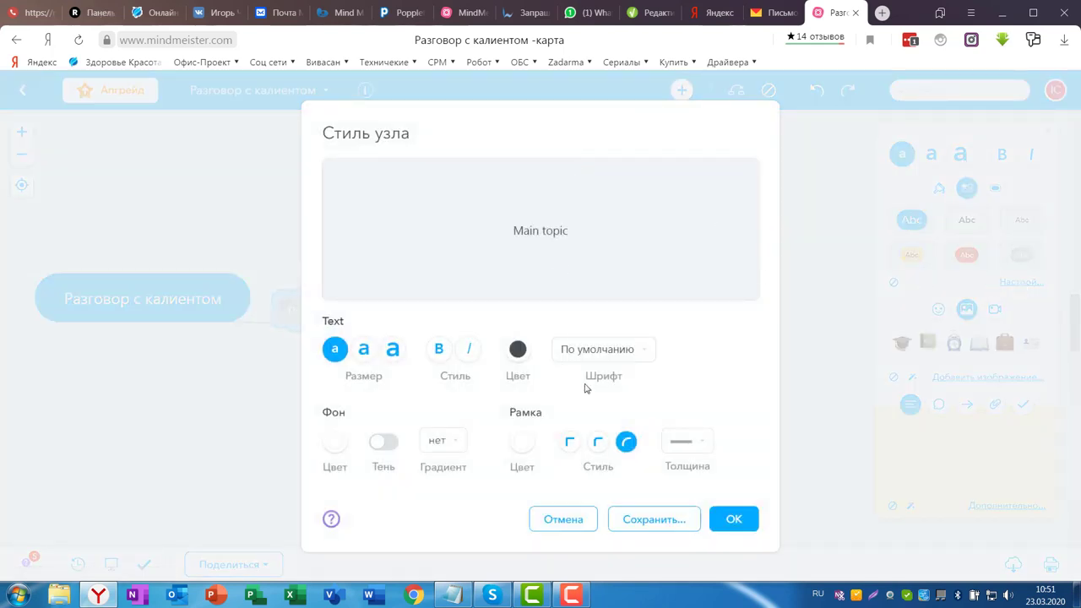
{"action": "left_click", "coordinate": [334, 441]}
{"action": "left_click", "coordinate": [257, 405]}
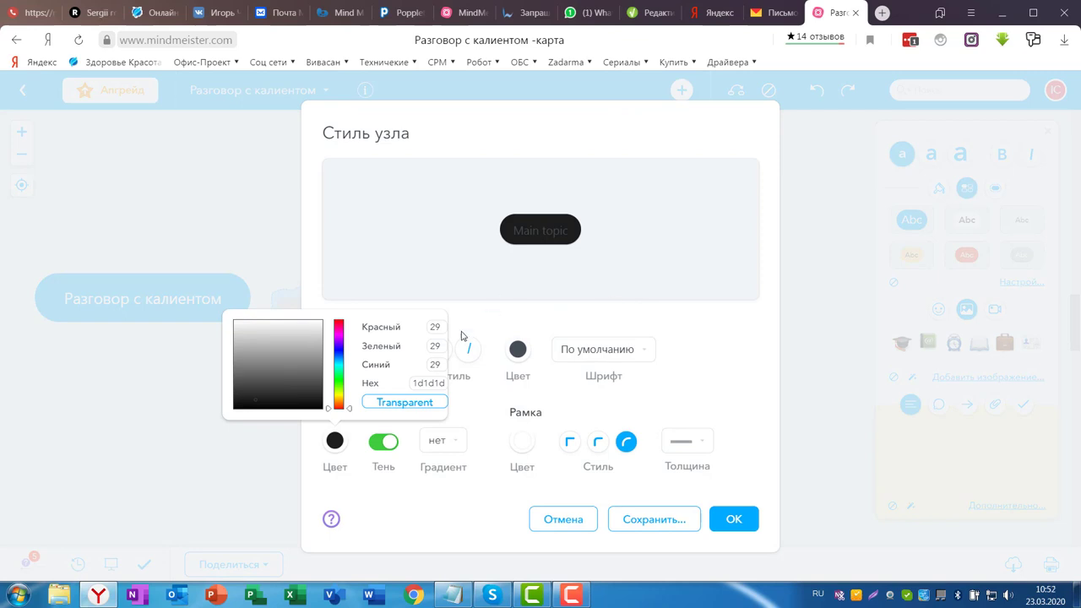
{"action": "left_click", "coordinate": [340, 334]}
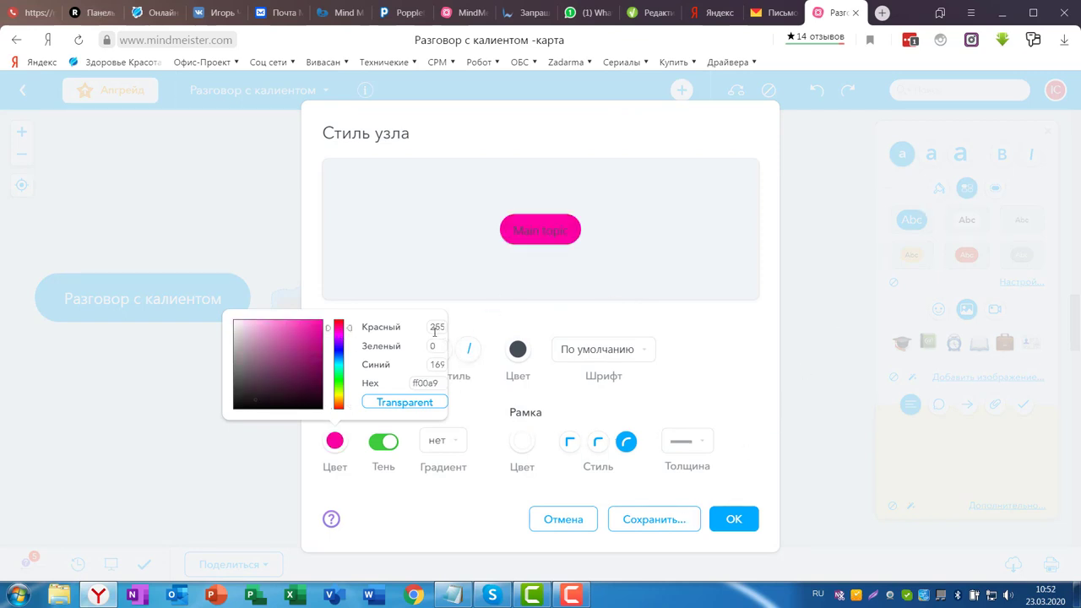
{"action": "left_click", "coordinate": [252, 516]}
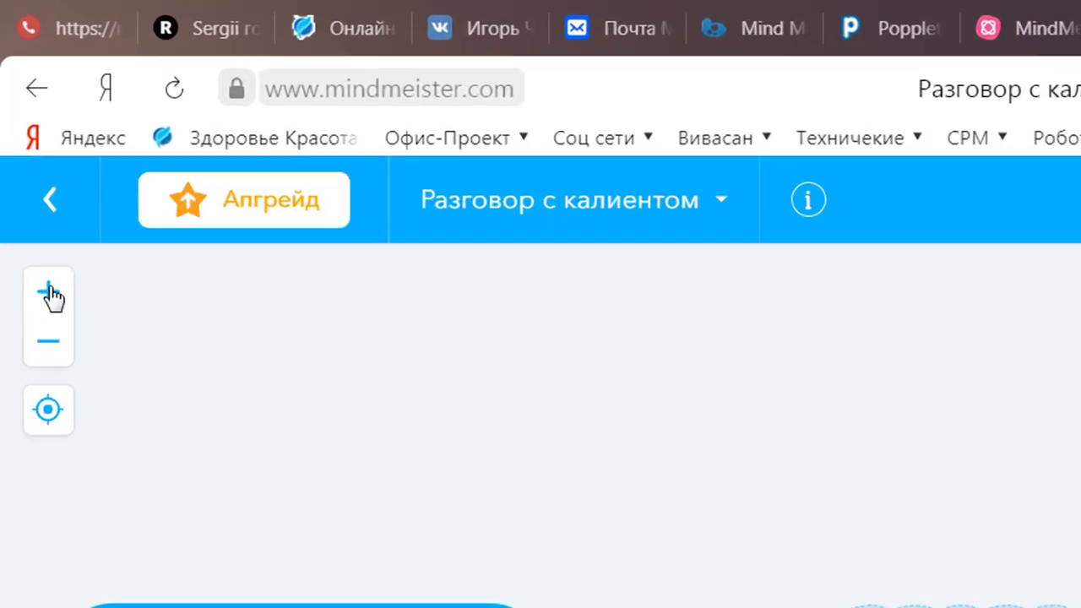
{"action": "left_click", "coordinate": [22, 134]}
{"action": "left_click", "coordinate": [36, 341]}
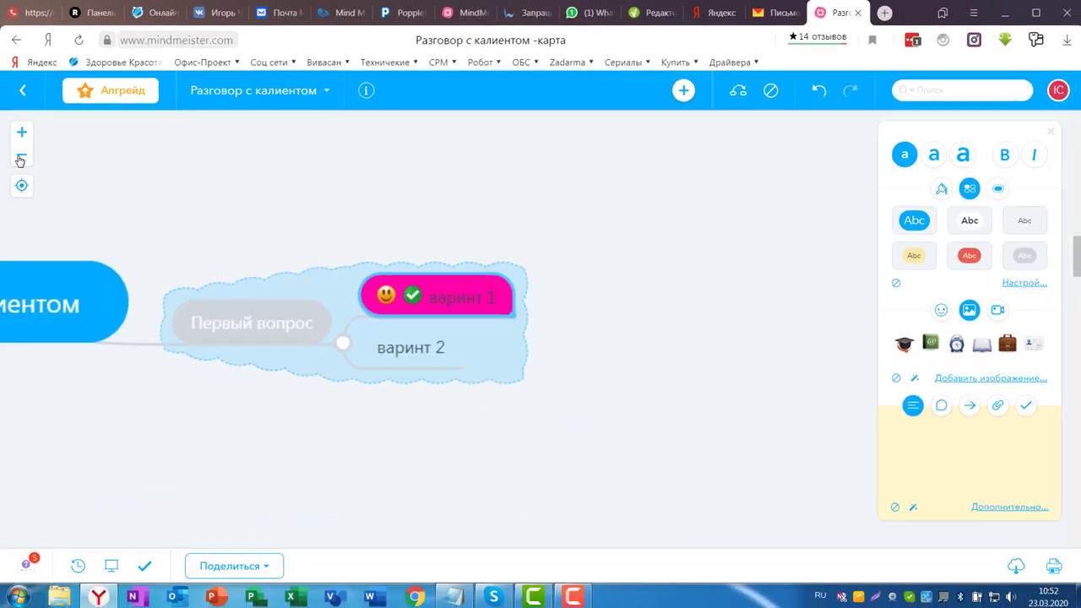
{"action": "left_click", "coordinate": [43, 348]}
{"action": "left_click", "coordinate": [20, 160]}
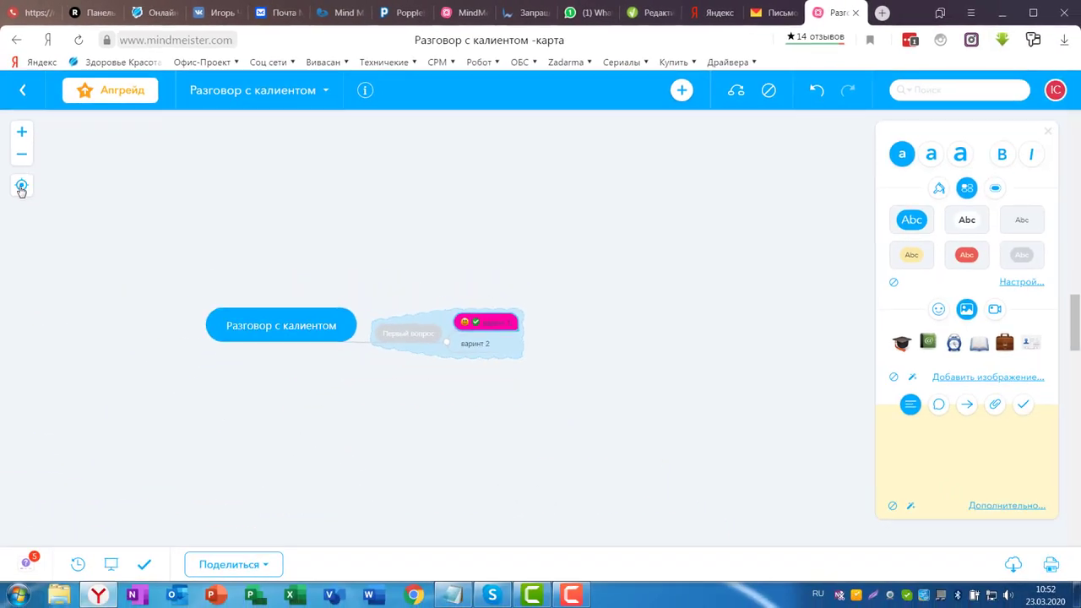
{"action": "left_click", "coordinate": [22, 185]}
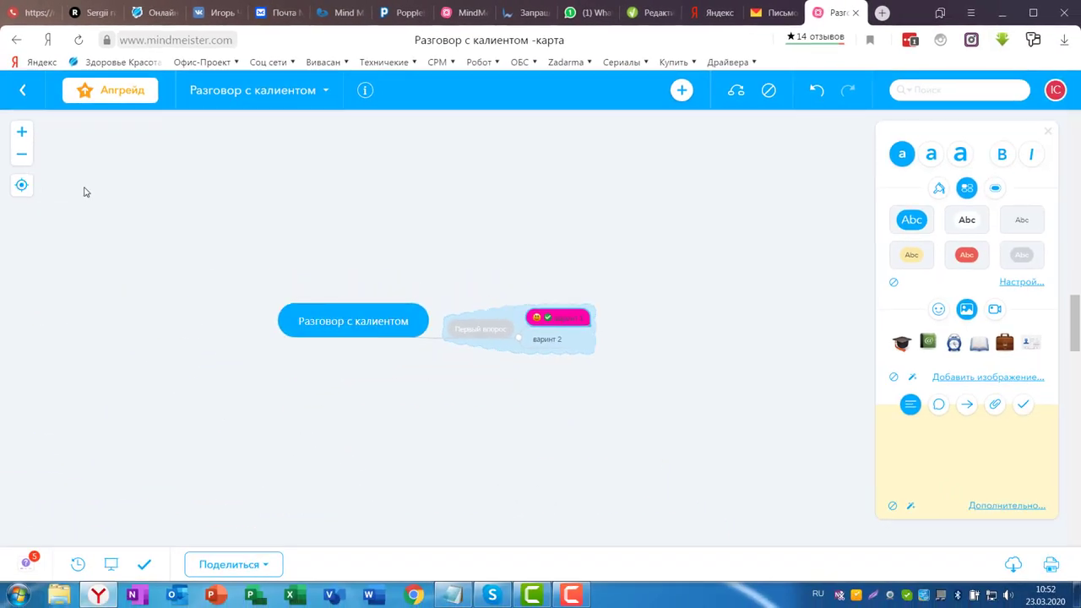
{"action": "key", "text": "F2"}
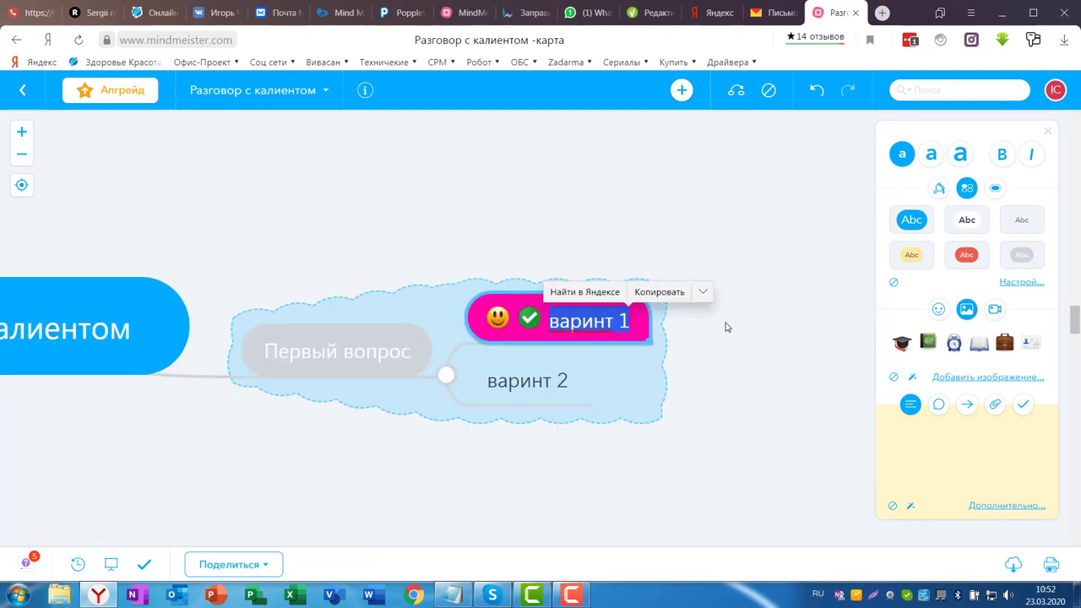
{"action": "left_click", "coordinate": [685, 92]}
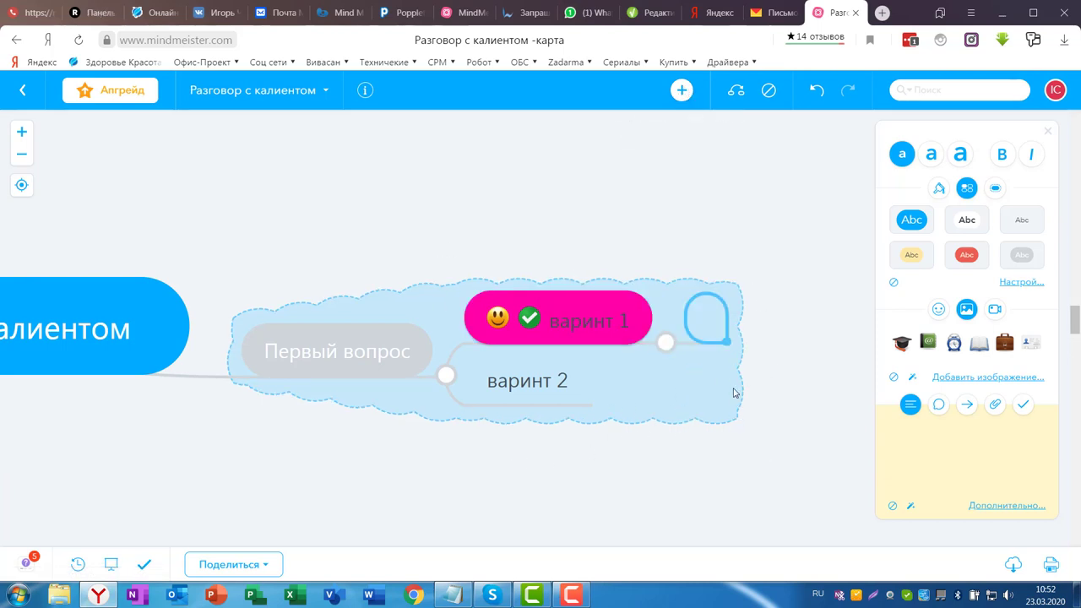
{"action": "left_click", "coordinate": [22, 155]}
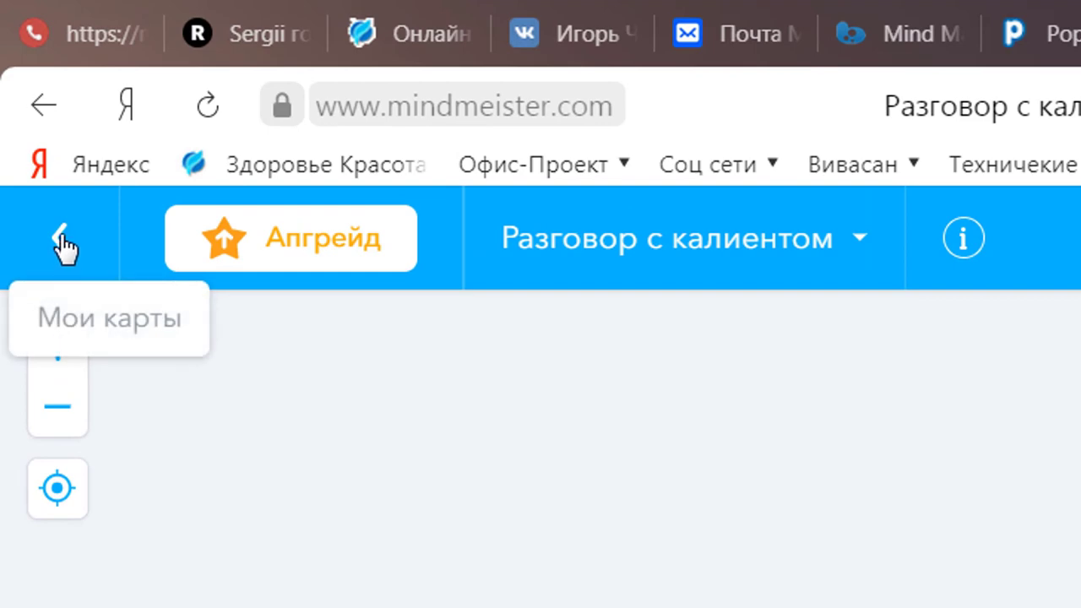
- Return to Мои карты, glance at the account menu, and open the Разговор с калиентом card's actions
{"action": "left_click", "coordinate": [63, 245]}
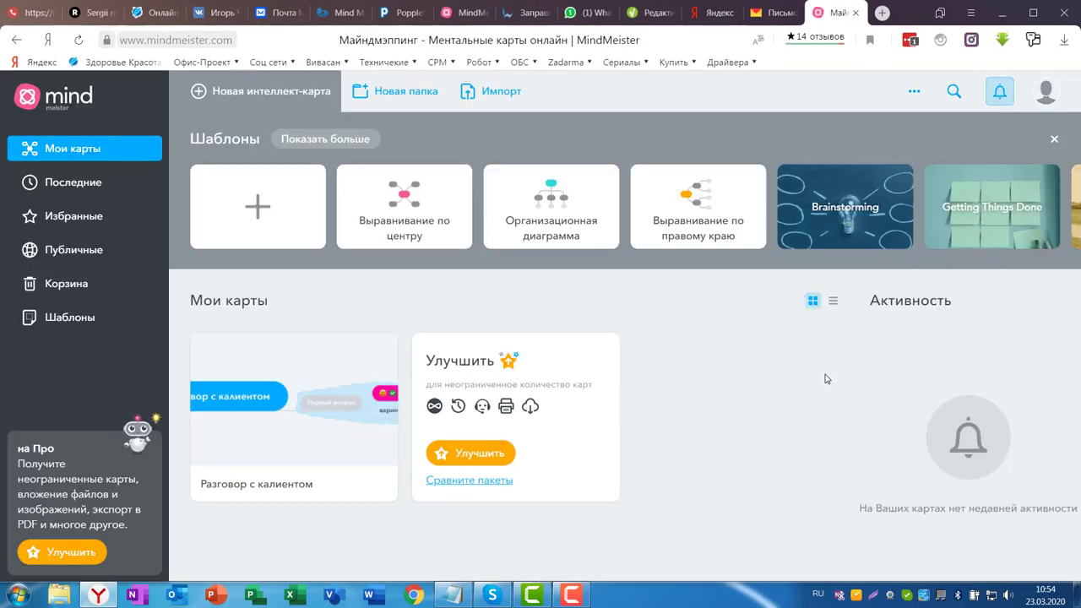
{"action": "left_click", "coordinate": [1049, 95]}
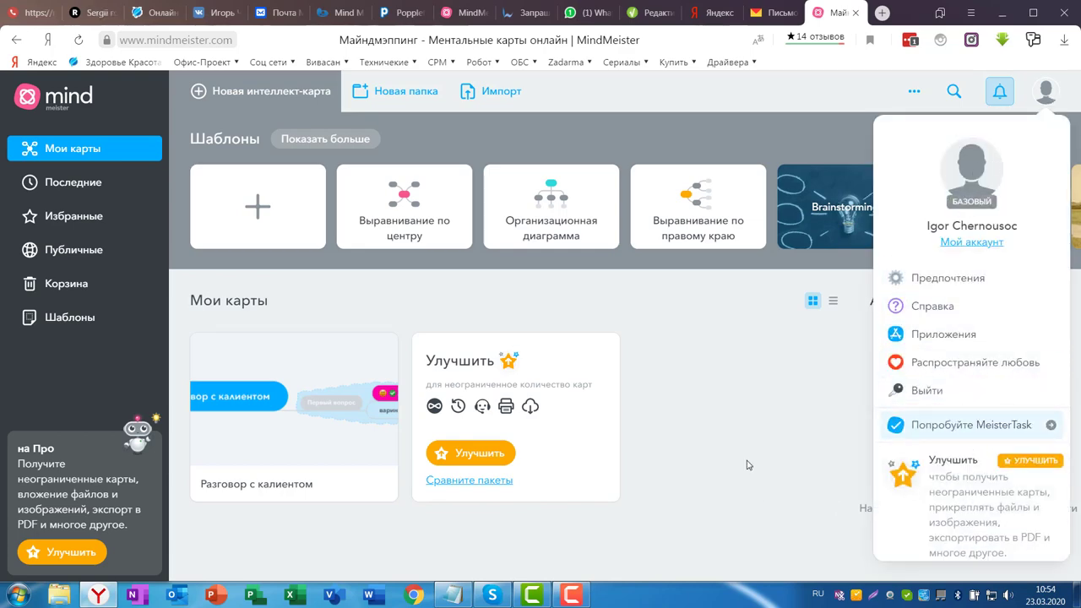
{"action": "left_click", "coordinate": [771, 416]}
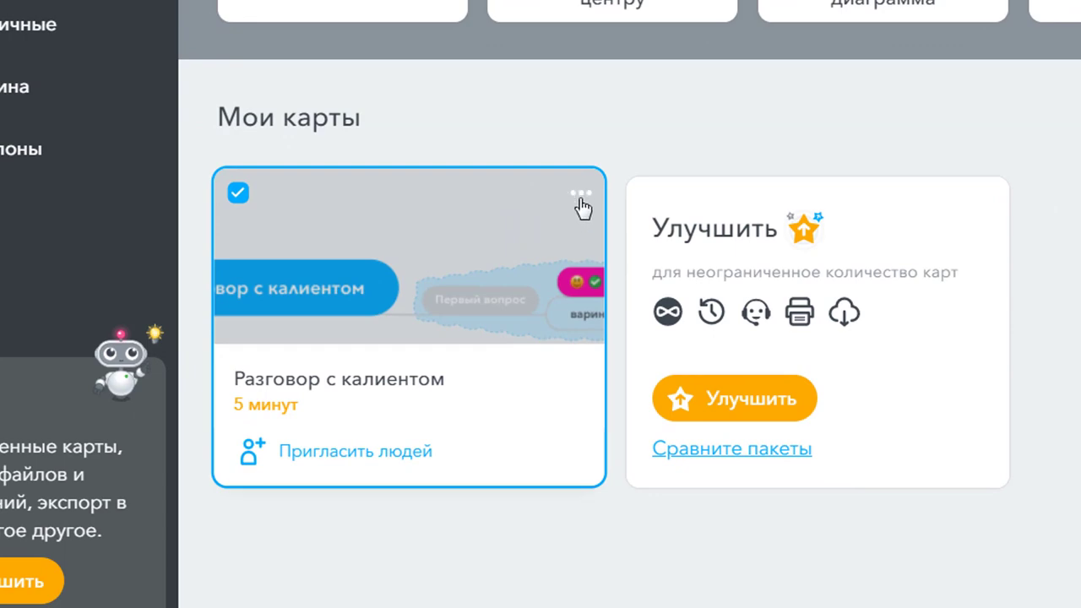
{"action": "left_click", "coordinate": [582, 206]}
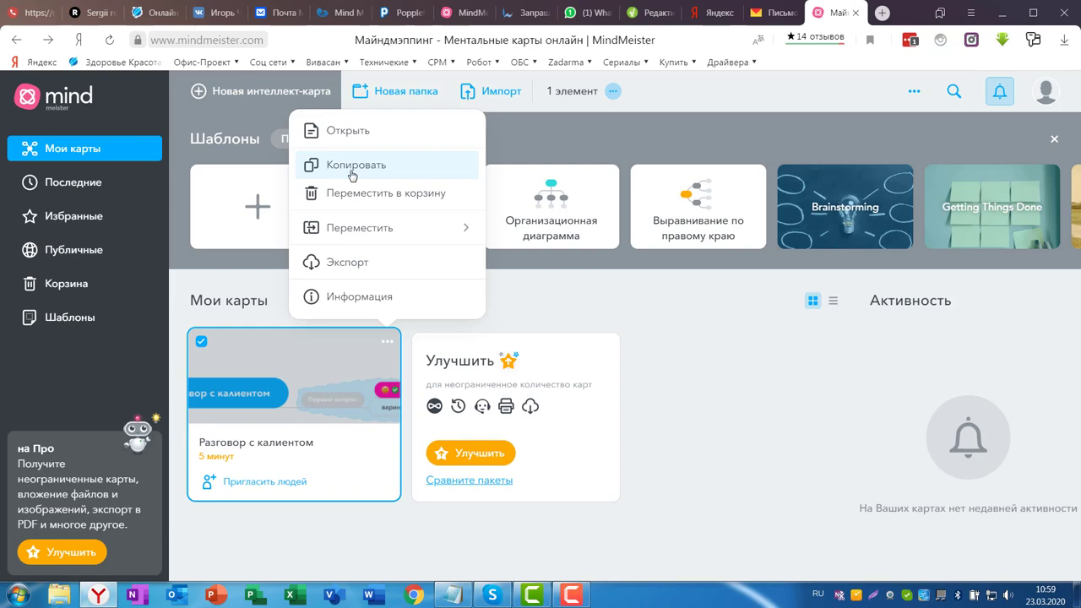
- Review the Экспорт options, including the Форматы Интеллект-Карт formats, and close without exporting
{"action": "left_click", "coordinate": [337, 264]}
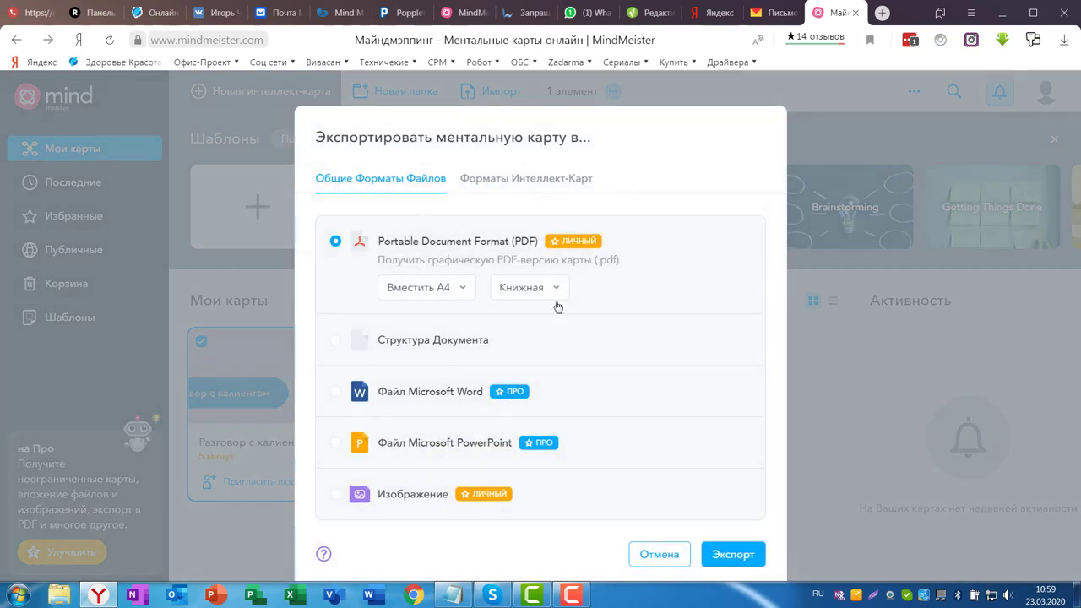
{"action": "scroll", "coordinate": [667, 313], "scroll_direction": "down", "scroll_amount": 1}
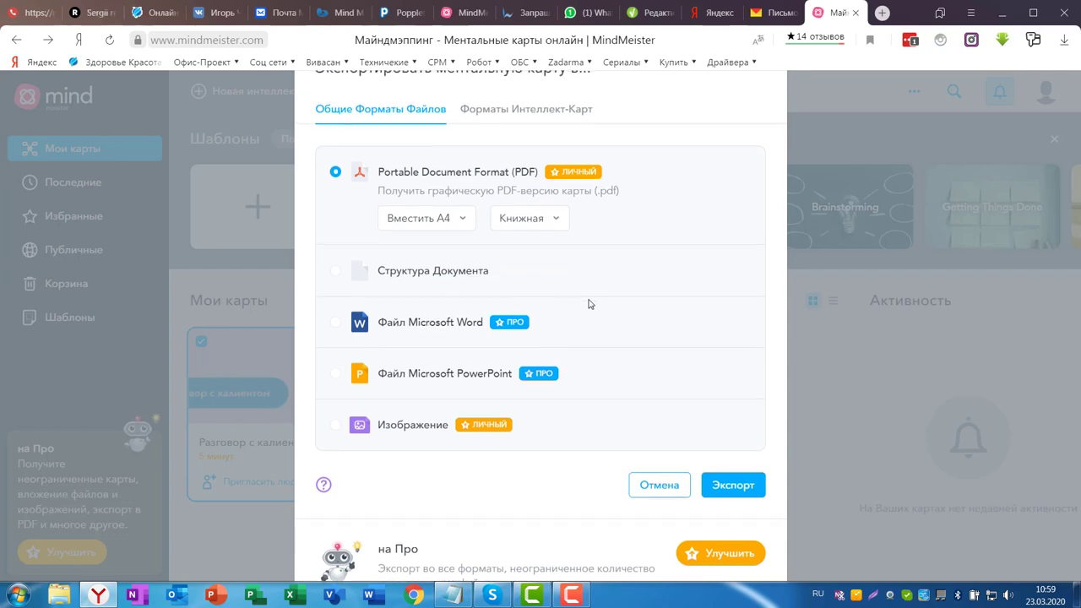
{"action": "scroll", "coordinate": [583, 302], "scroll_direction": "up", "scroll_amount": 1}
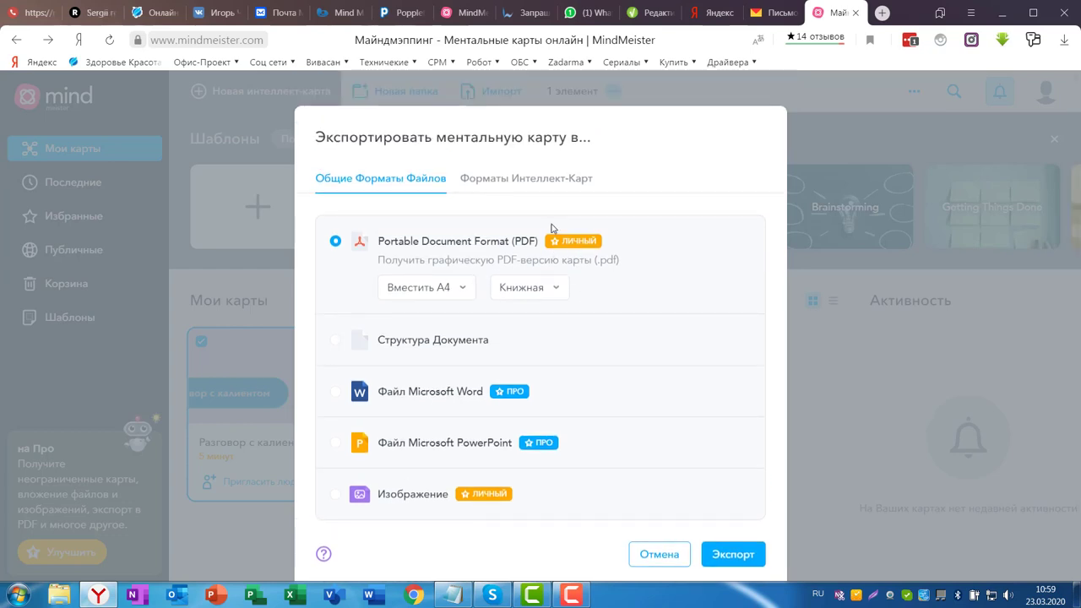
{"action": "left_click", "coordinate": [536, 181]}
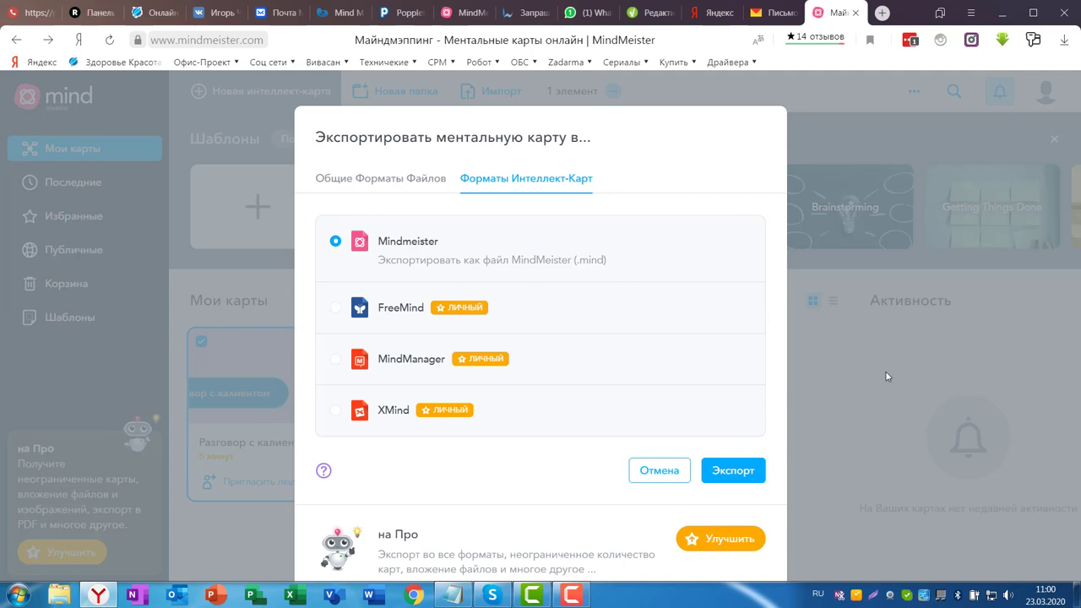
{"action": "left_click", "coordinate": [856, 375]}
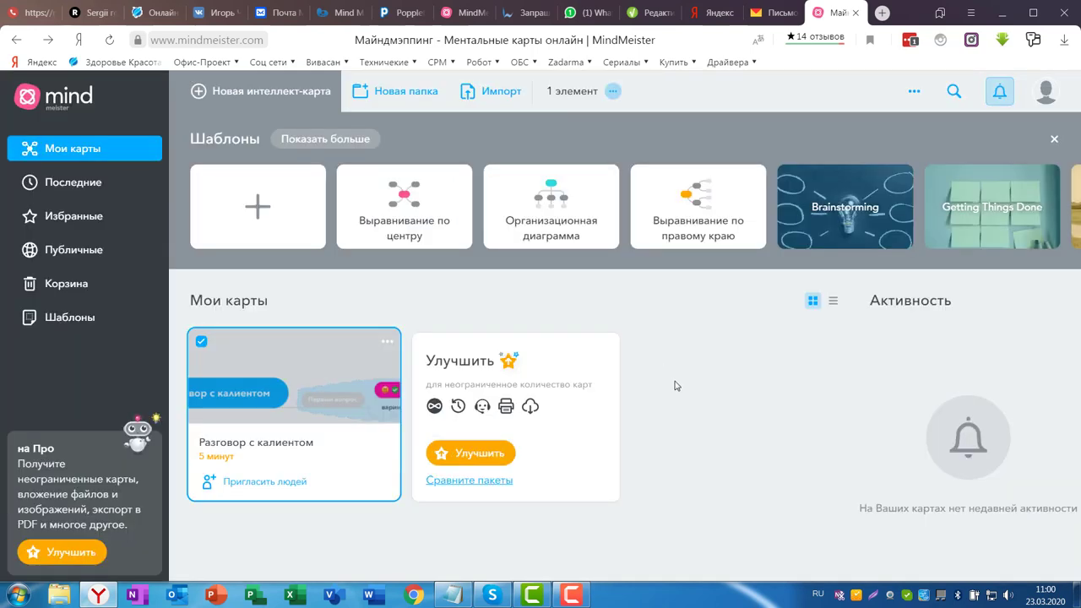